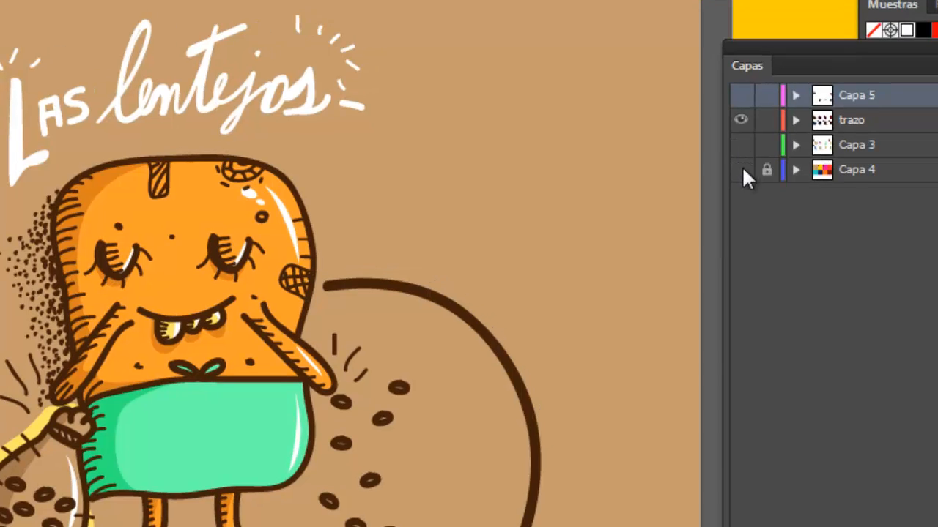
- Hide the Capa 4 background layer and examine the brown outlines of the orange character on the trazo layer
click(744, 169)
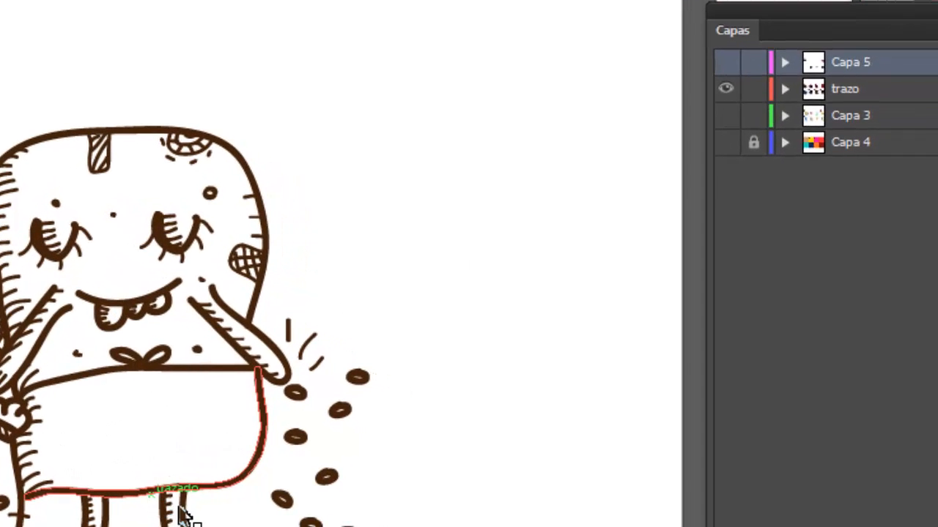
click(202, 509)
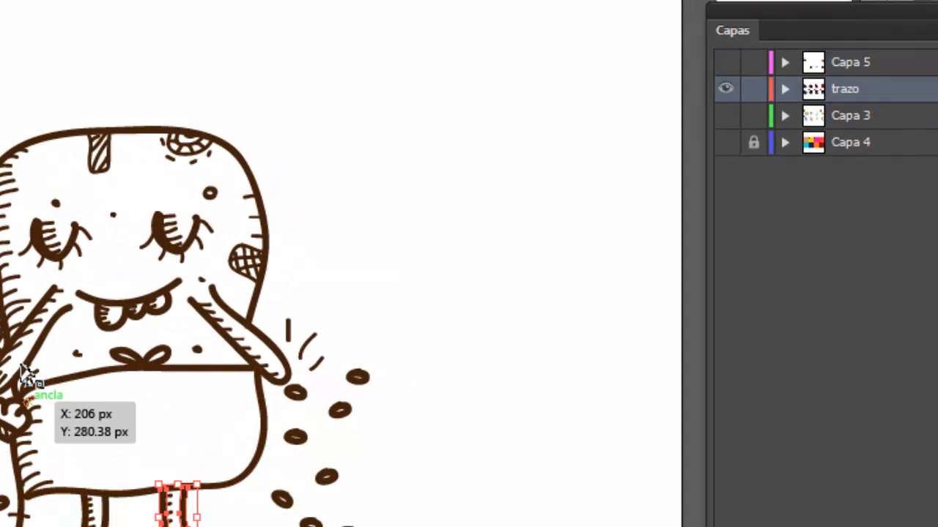
click(2, 319)
click(1, 267)
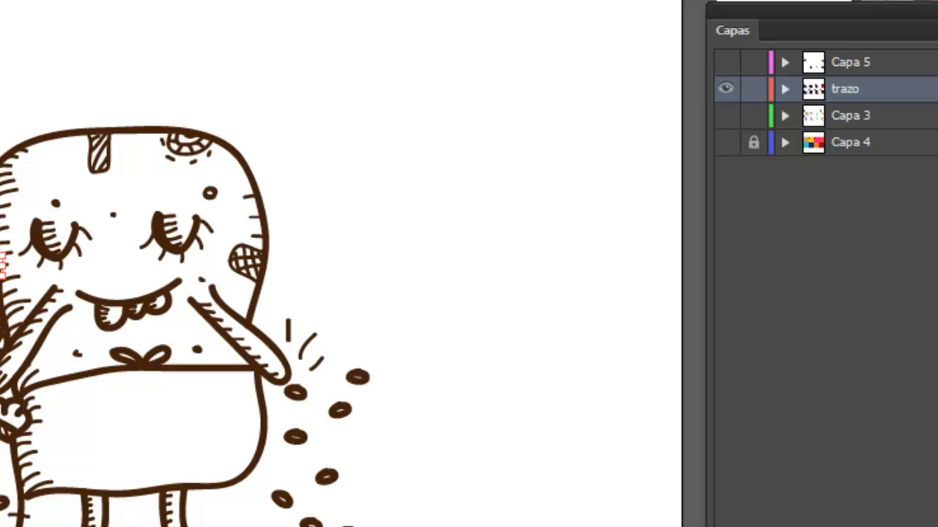
key(ctrl+minus)
mouse_move(0, 135)
mouse_down()
mouse_move(303, 400)
mouse_move(316, 385)
mouse_up()
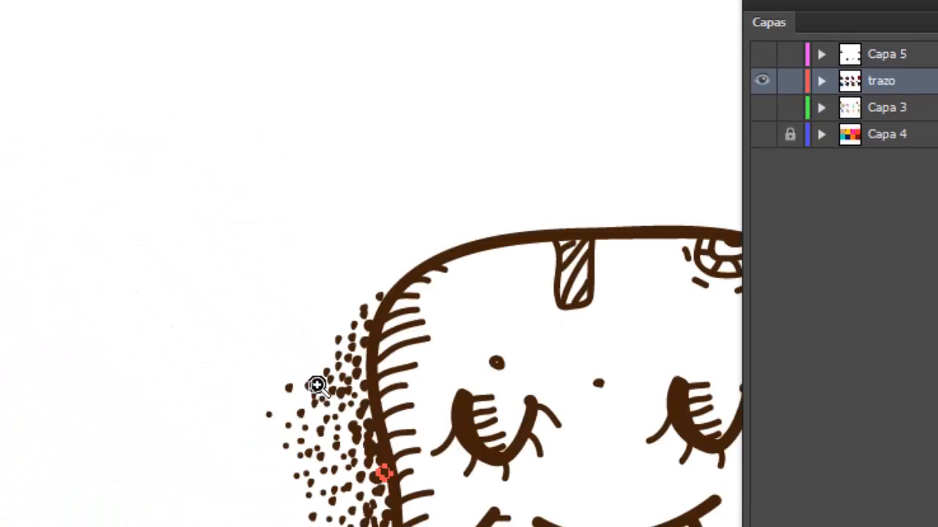
drag(304, 290, 733, 420)
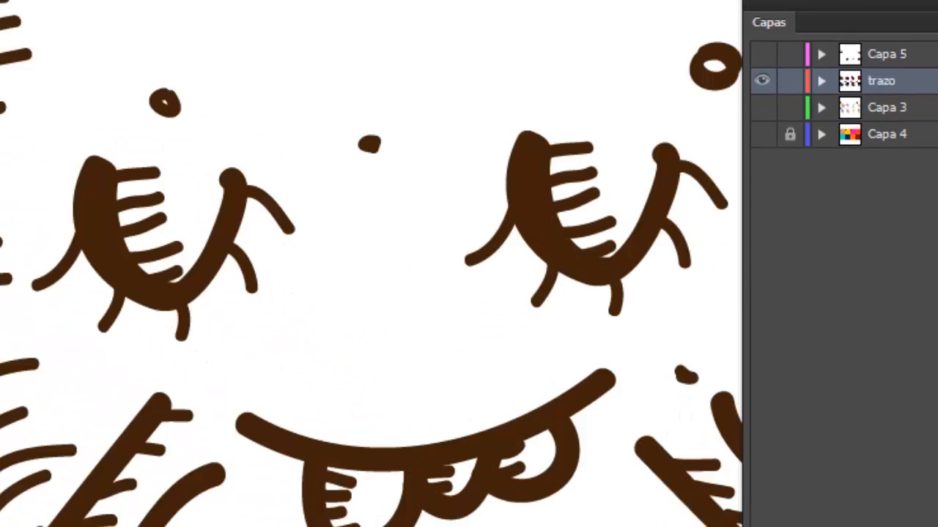
alt+click(433, 342)
alt+click(433, 343)
alt+click(433, 342)
alt+click(433, 342)
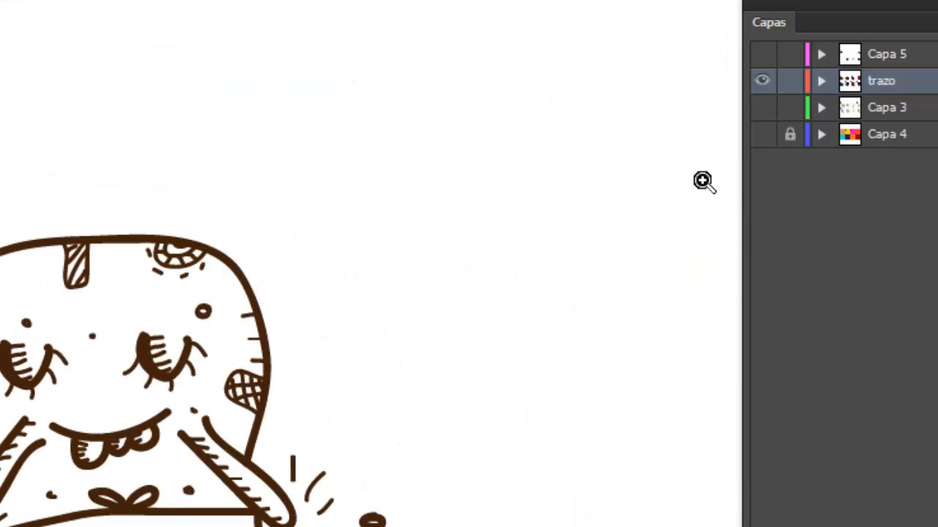
- Show the Capa 3 layer and rename it "color"
click(762, 107)
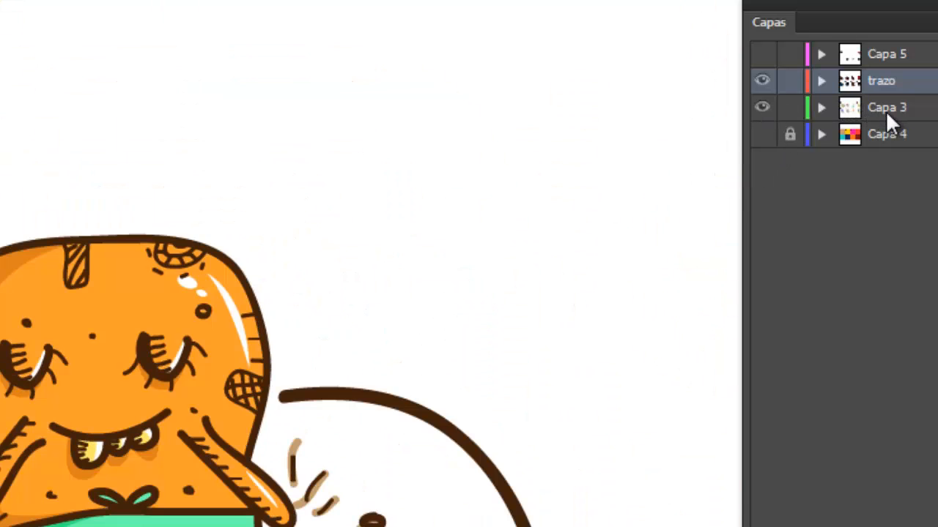
double_click(886, 110)
text(color)
key(Return)
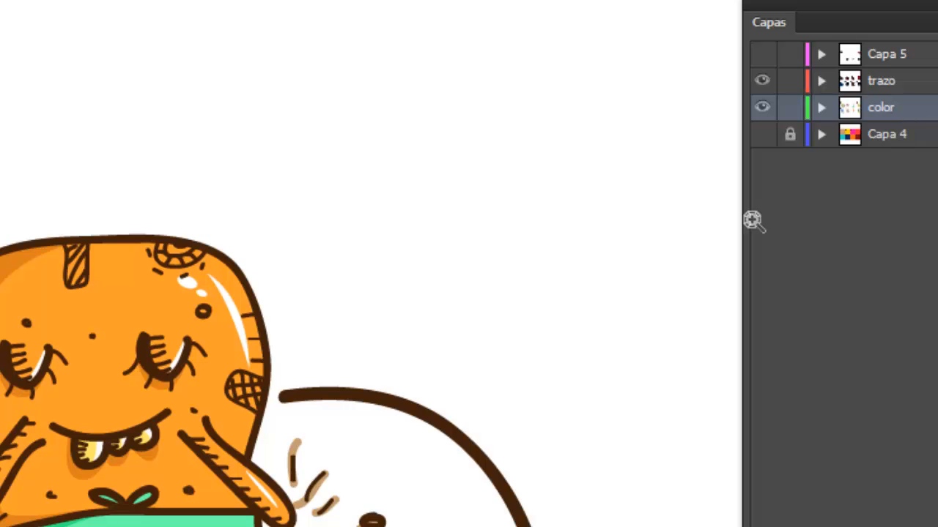
- Show the Capa 5 layer and rename it "detalles"
scroll(456, 259, down, 3)
alt+click(410, 370)
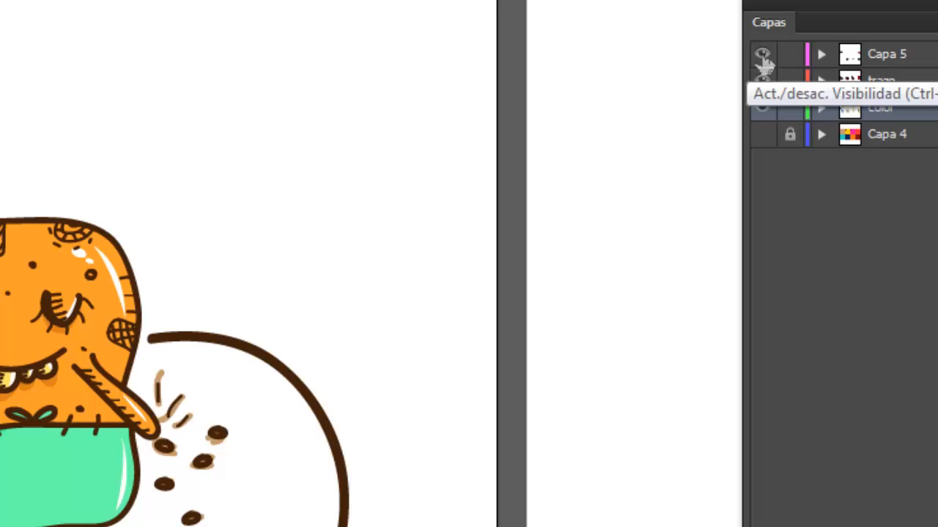
double_click(886, 55)
text(deta)
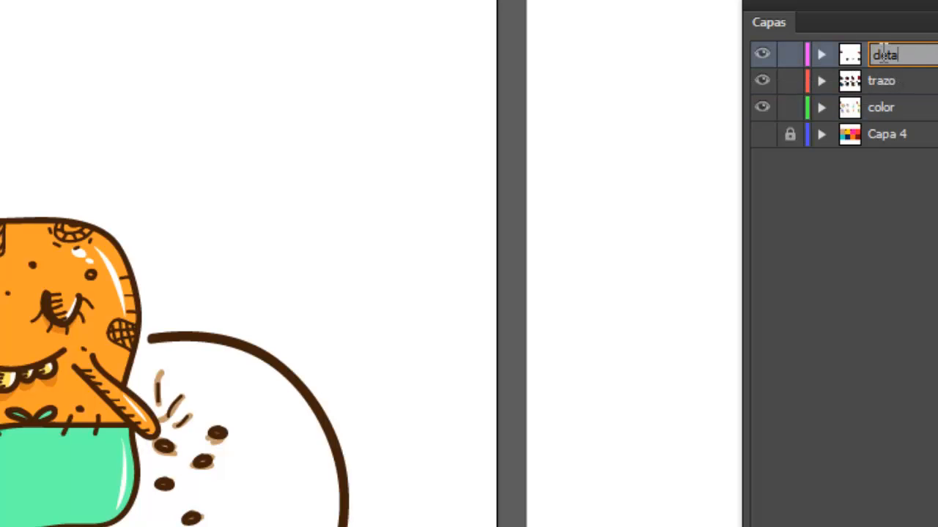
text(lles)
key(Return)
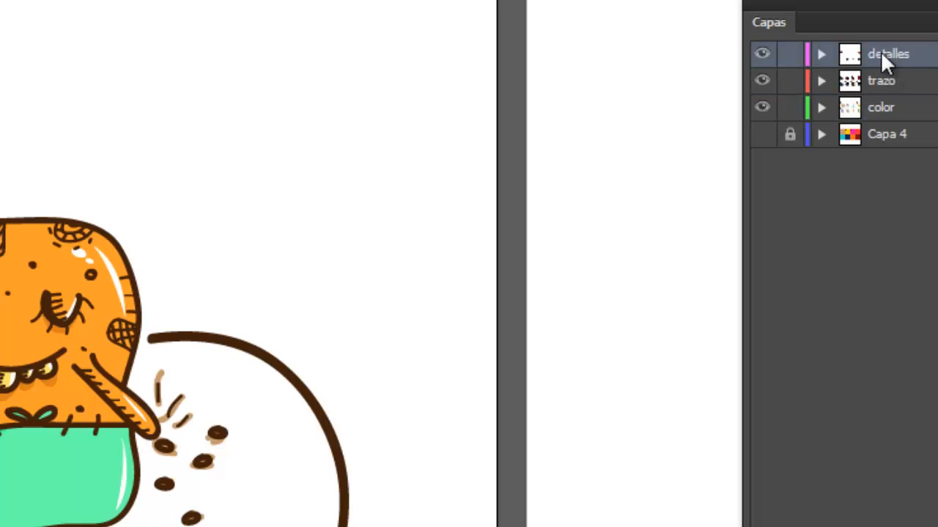
- Show the Capa 4 layer again and rename it "fondos"
click(761, 137)
click(874, 137)
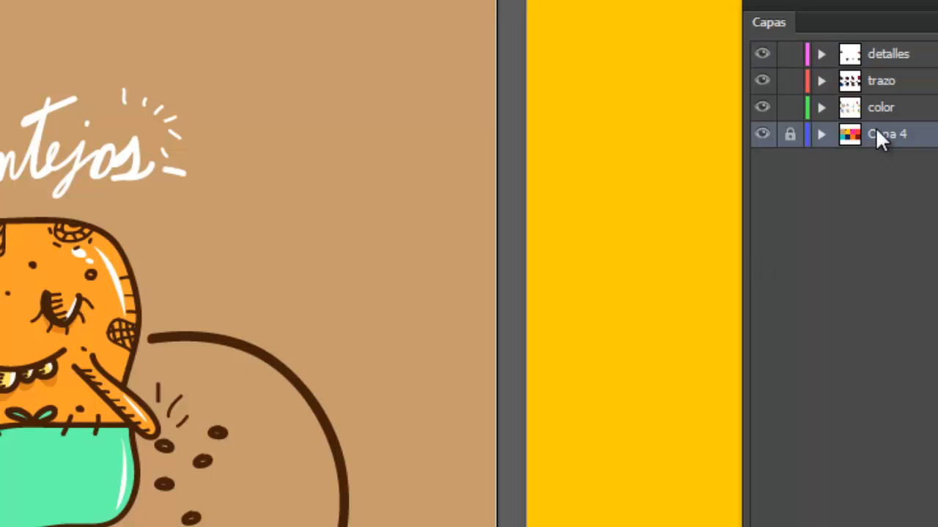
double_click(879, 137)
text(fondos)
key(Return)
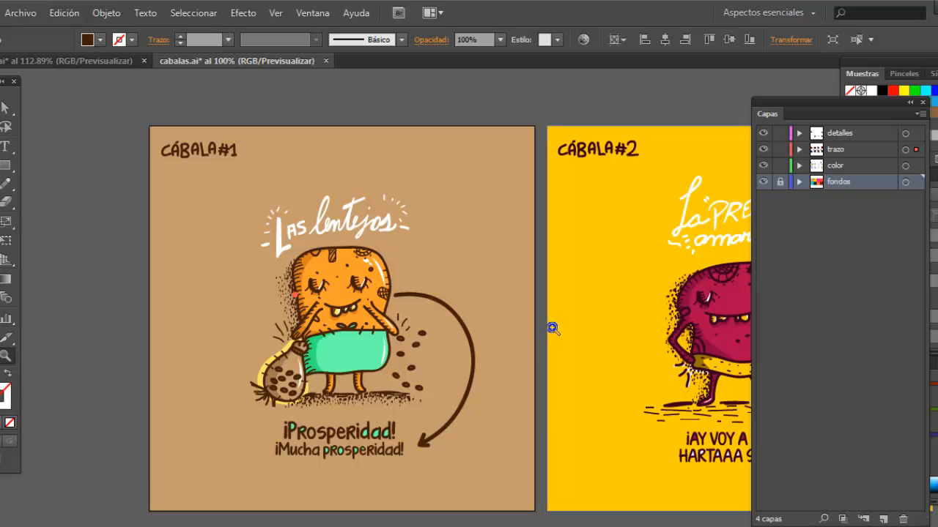
- Inspect the orange character's head up close, selecting its body shape and white highlights, and clear the selection
drag(463, 324, 463, 324)
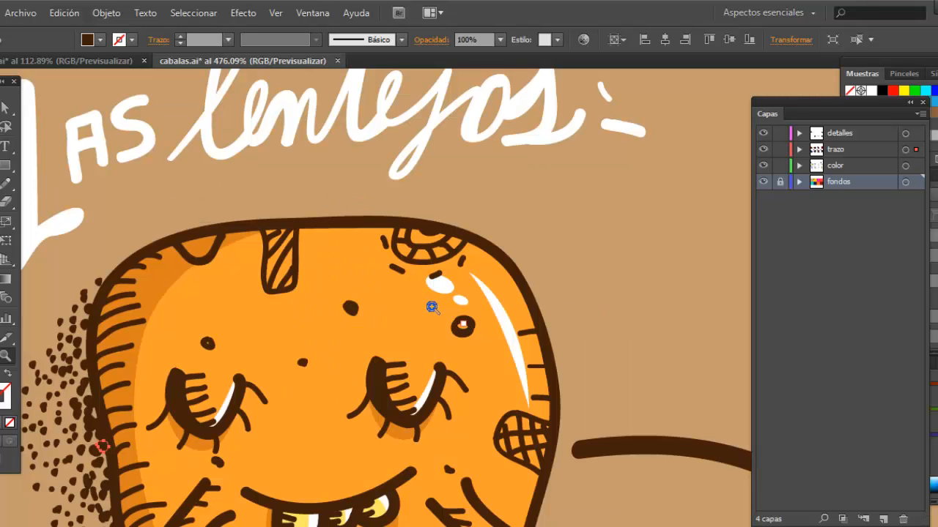
scroll(434, 309, down, 1)
click(247, 279)
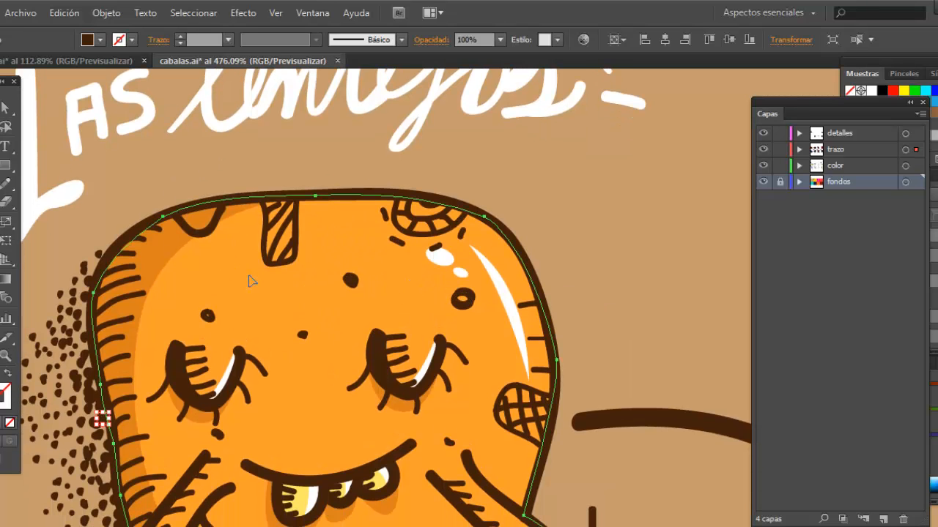
click(493, 272)
click(461, 273)
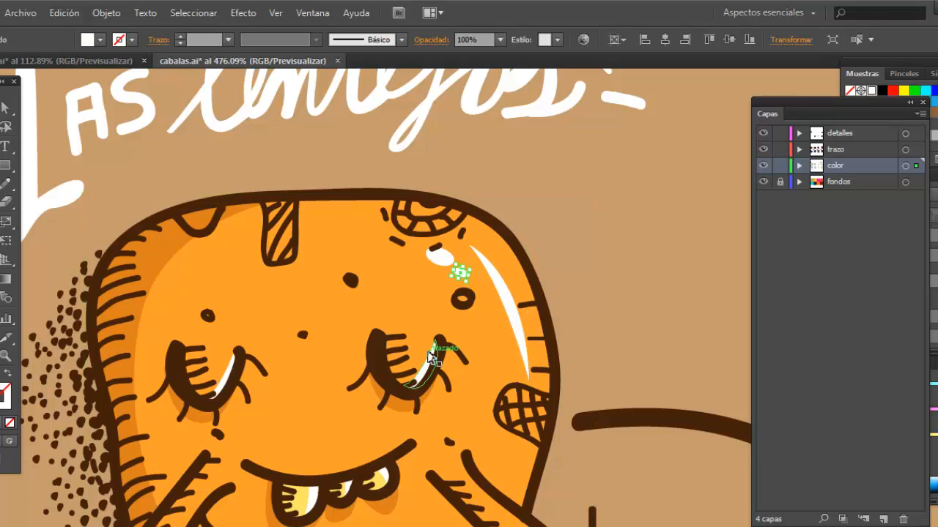
click(637, 353)
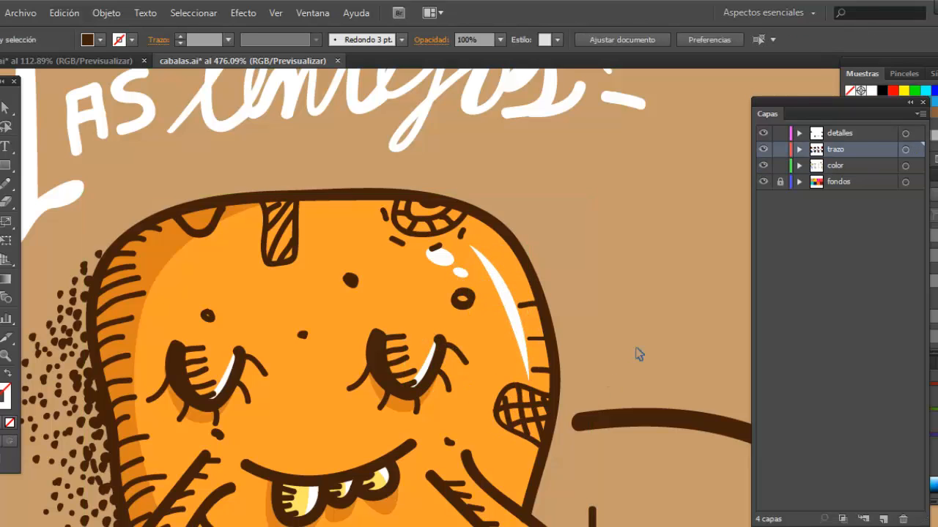
- View all the Cábala artboards together
key(z)
alt+click(639, 346)
alt+click(640, 345)
alt+click(639, 346)
alt+click(639, 346)
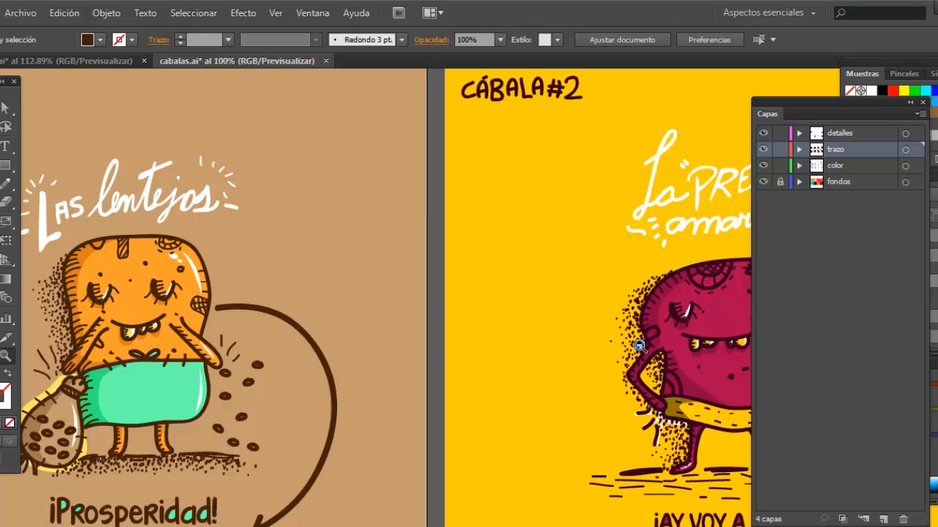
alt+click(639, 346)
alt+click(615, 366)
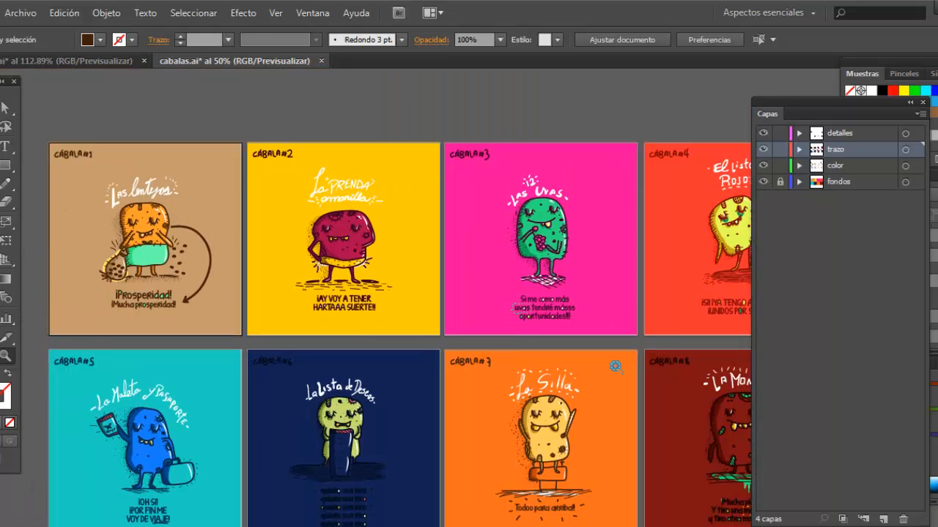
alt+click(650, 368)
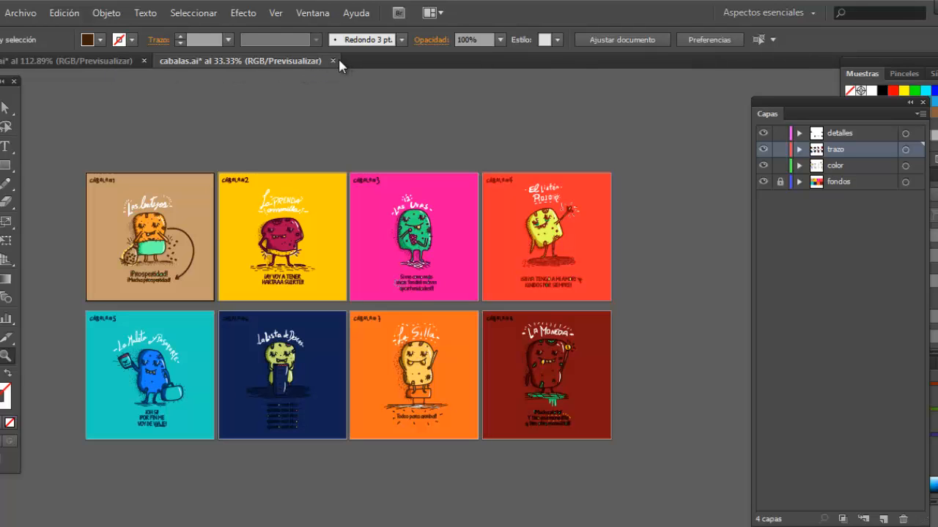
- Switch to the other open illustration and toggle the trazo layer off and on to view the puntos layer alone
click(80, 61)
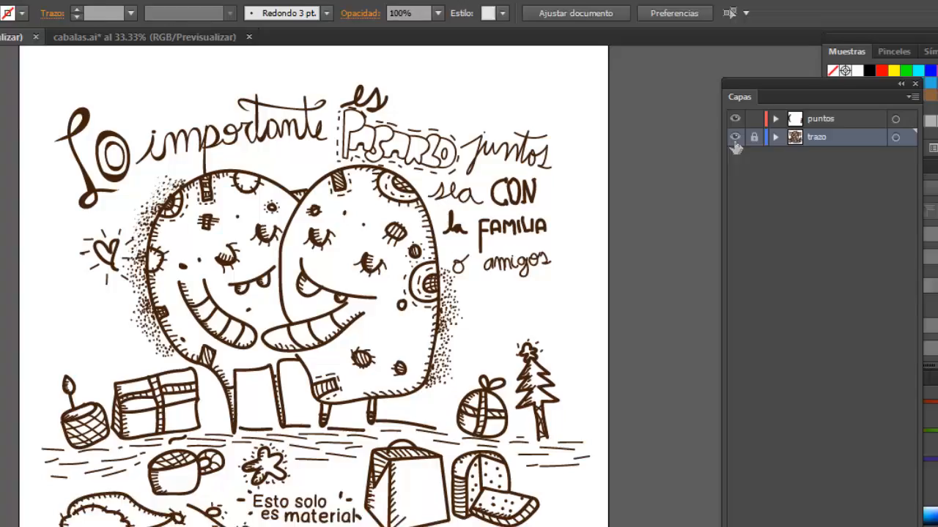
click(763, 149)
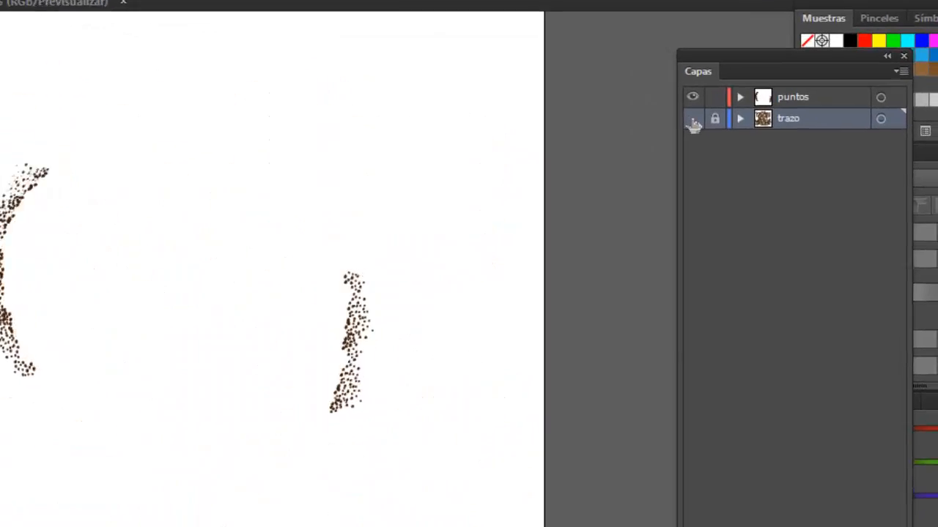
click(763, 149)
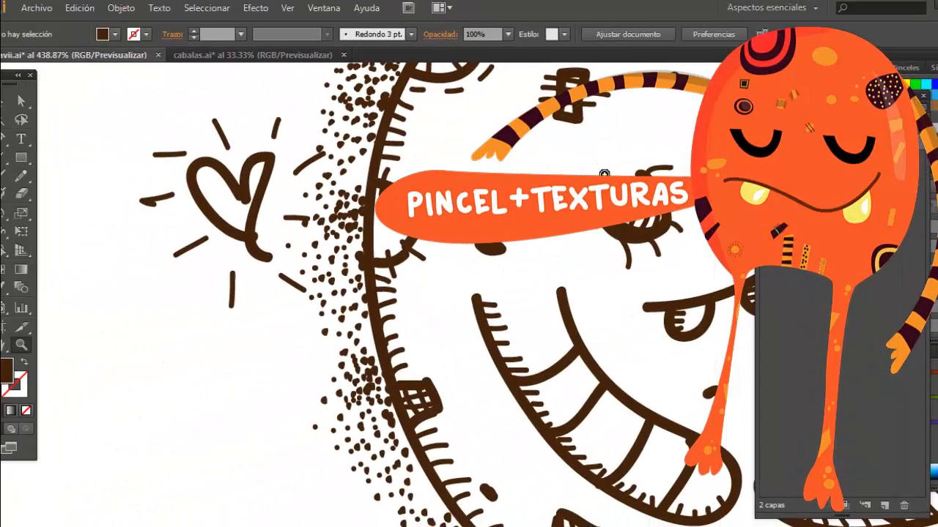
- Stipple 1 pt dots along the left character's outer edge using the Redondo 3 pt. brush with no fill
scroll(568, 173, up, 2)
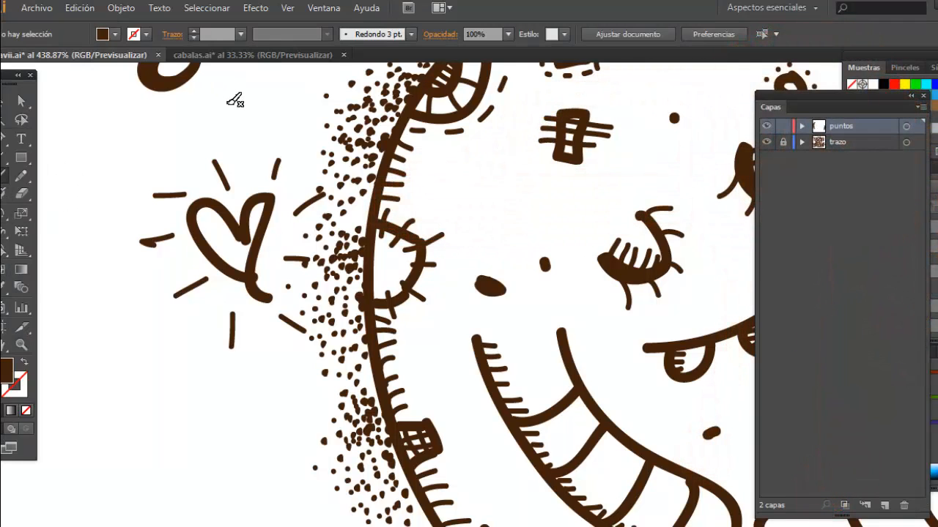
click(363, 43)
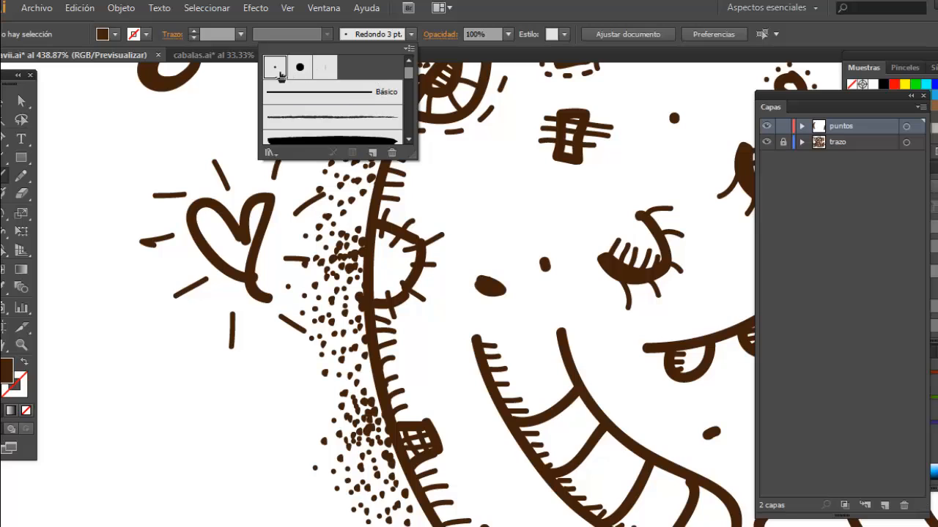
click(278, 72)
click(359, 43)
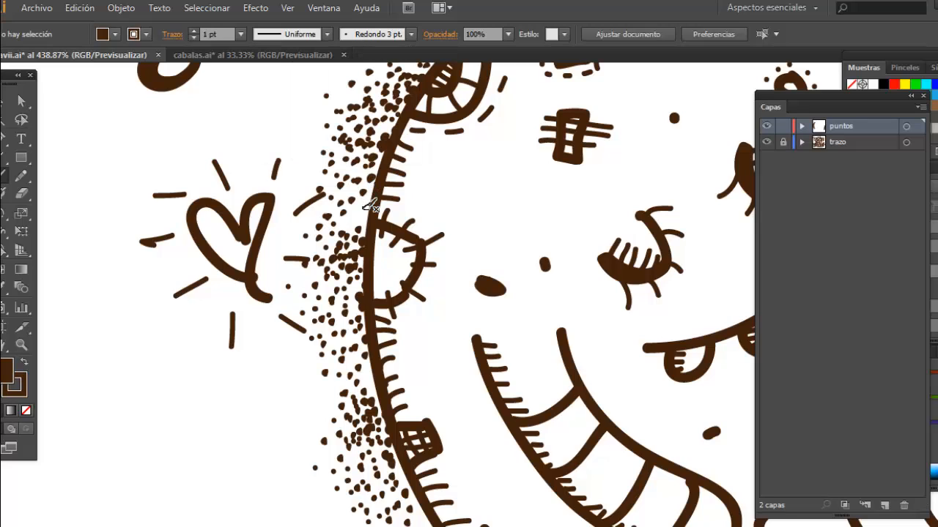
key(slash)
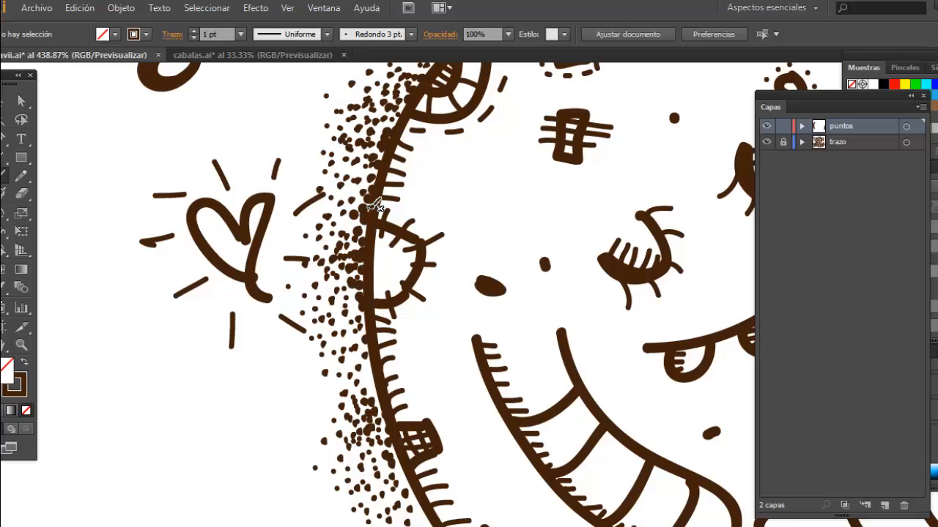
- Add smaller dots to the left character's stippled edge with stroke weights of 0.75 pt and 0.5 pt
click(240, 34)
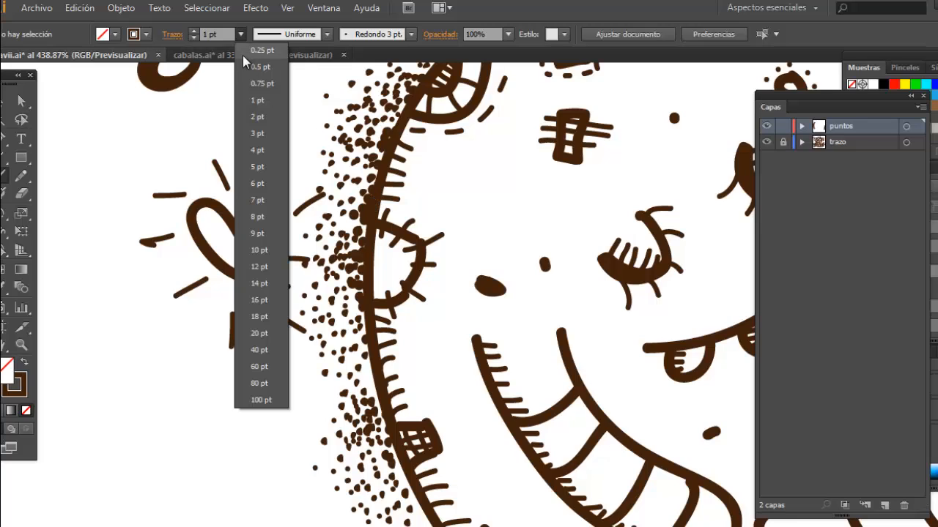
click(258, 97)
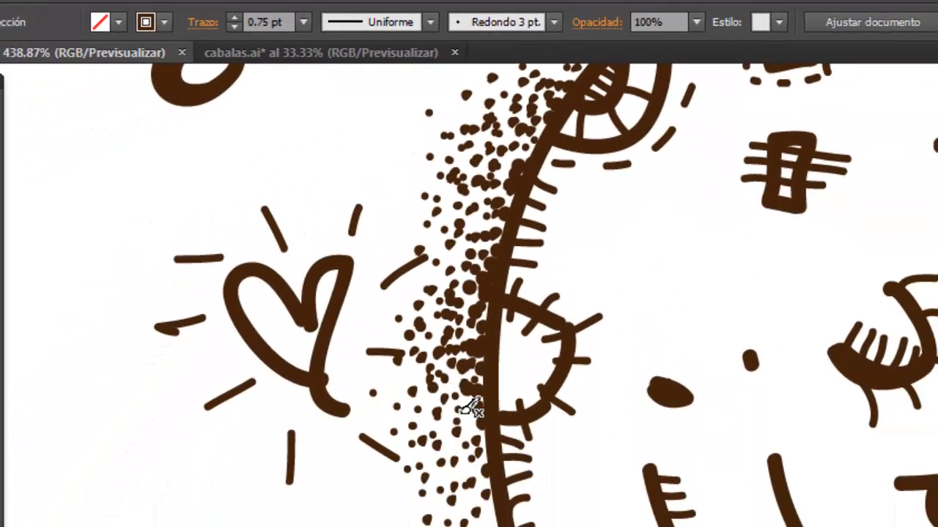
click(303, 22)
click(311, 70)
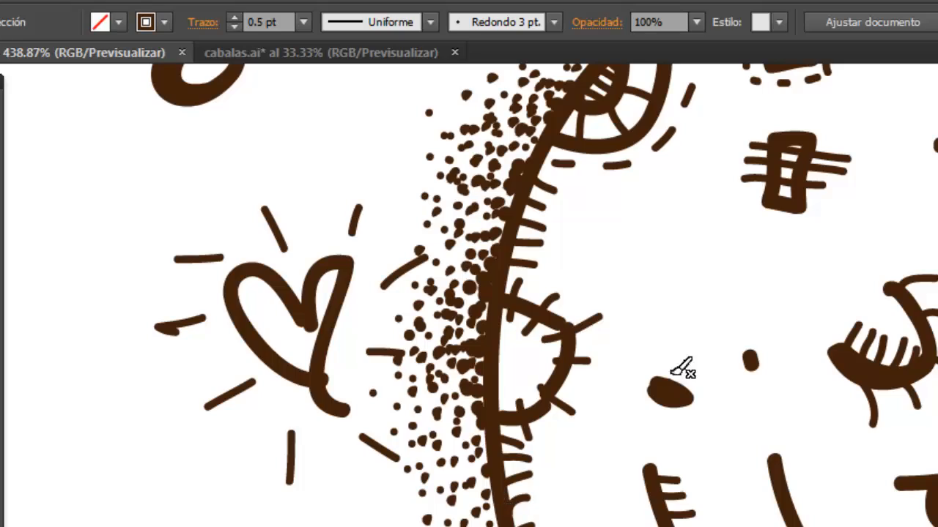
- Set the stroke to 1 pt and paint four dots along the right character's outer edge with the Paintbrush
key(z)
alt+click(791, 397)
alt+click(791, 398)
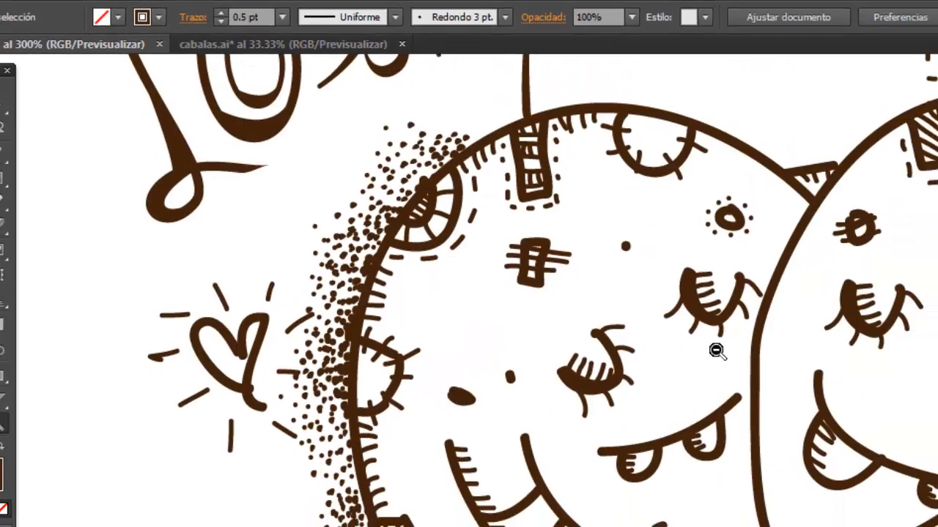
alt+click(796, 399)
alt+click(559, 344)
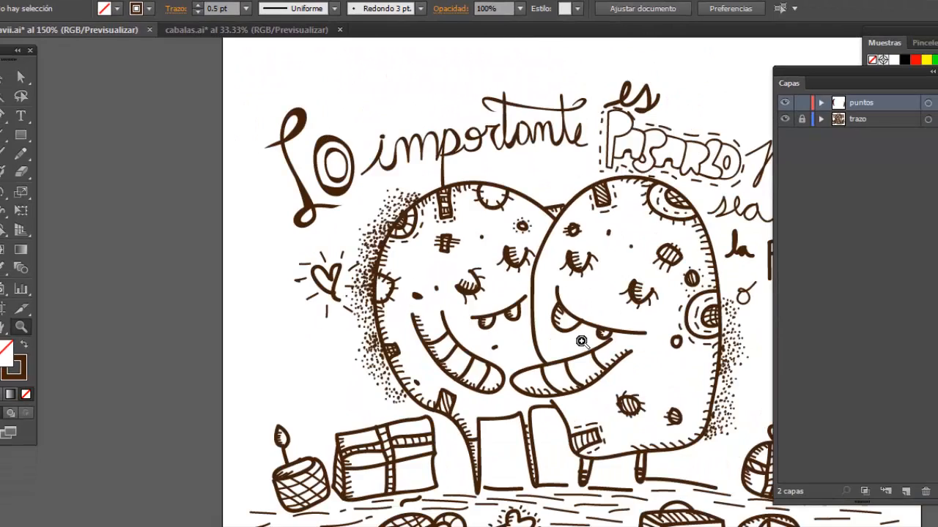
drag(698, 363, 752, 403)
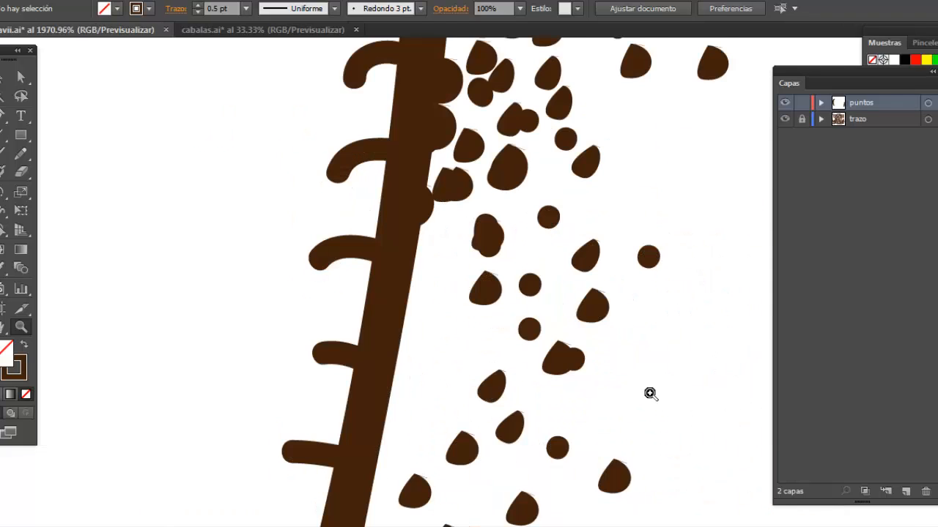
key(b)
click(244, 16)
click(288, 76)
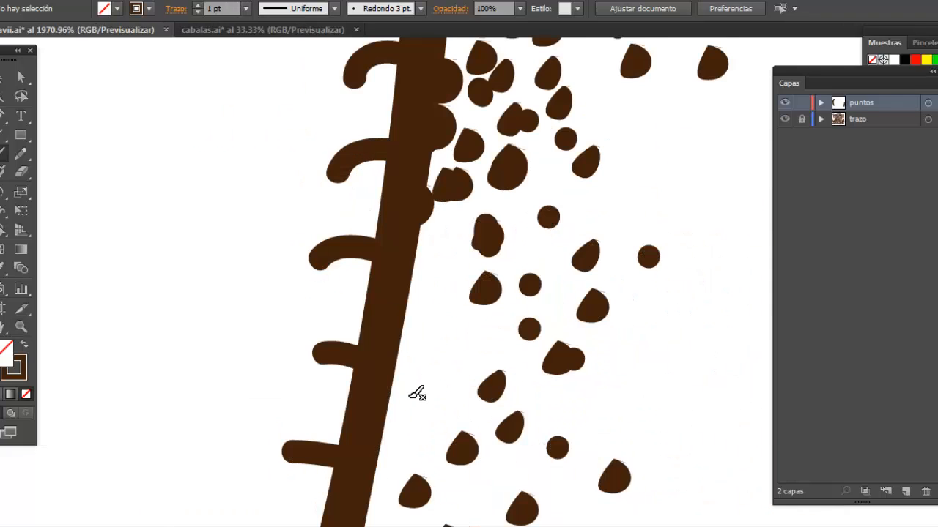
click(408, 399)
click(427, 321)
click(440, 238)
click(445, 163)
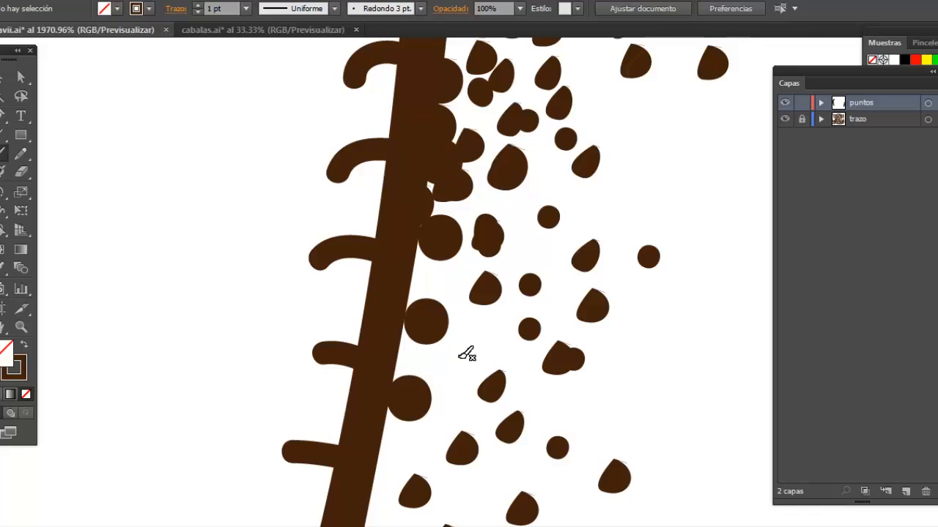
- Stipple more 1 pt dots along the right character's outer edge with the Paintbrush, from the upper side down toward its base
click(458, 358)
click(410, 425)
click(384, 472)
click(427, 266)
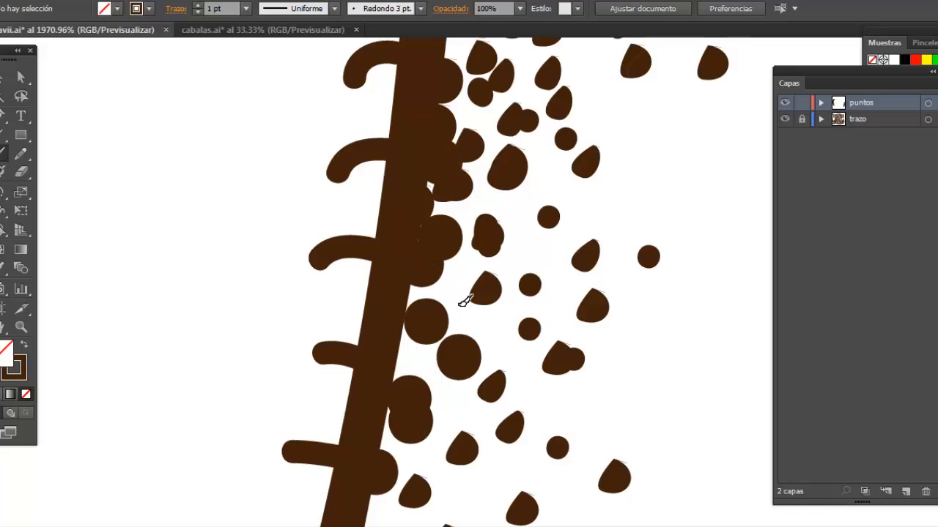
click(456, 304)
click(457, 205)
key(z)
alt+click(506, 377)
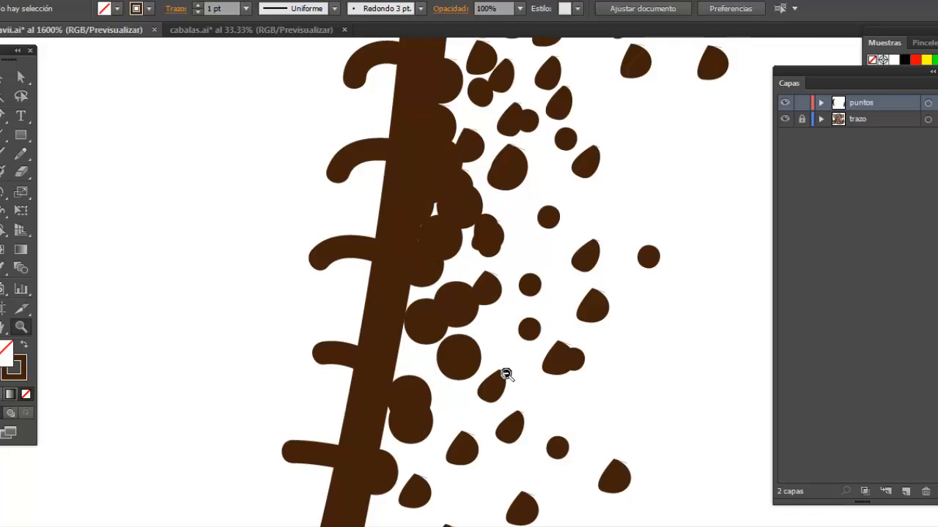
alt+click(495, 376)
key(b)
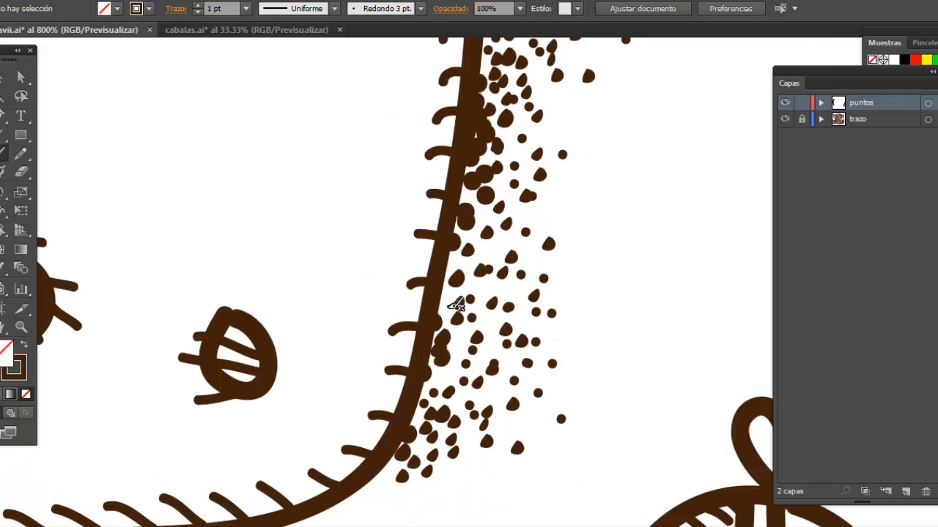
click(447, 308)
click(444, 285)
click(457, 258)
click(480, 253)
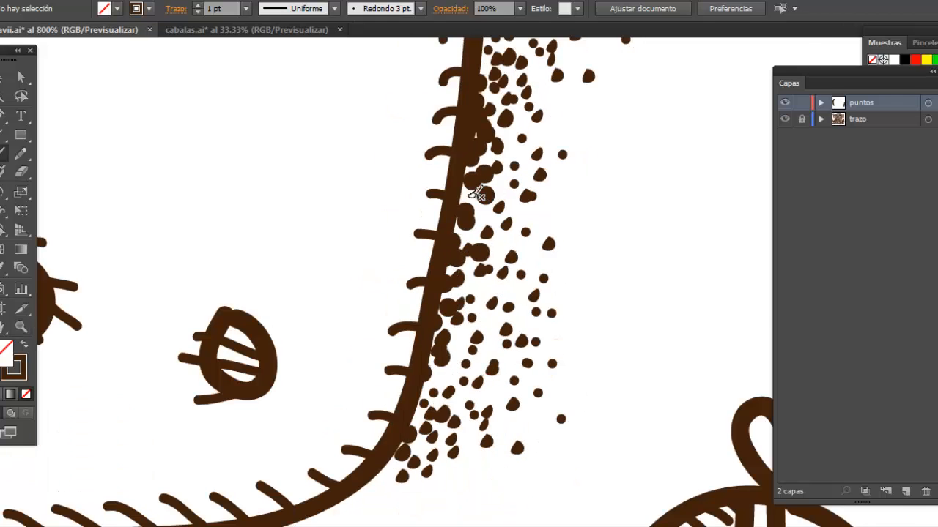
- Paint a sample round ornament with a short stem and two leaves in the empty area above the lettering, using a 1 pt stroke
scroll(476, 194, down, 3)
click(370, 14)
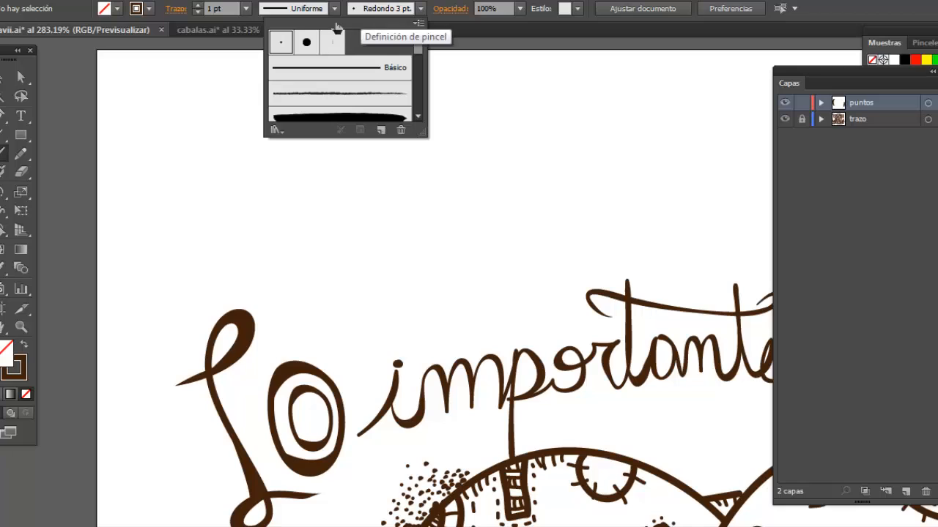
click(369, 14)
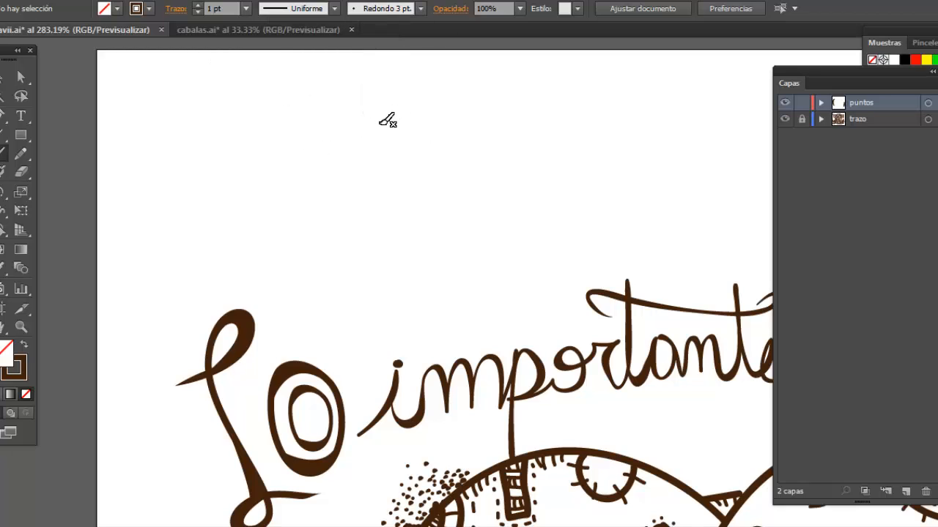
mouse_move(394, 145)
mouse_down()
mouse_move(359, 197)
mouse_move(397, 226)
mouse_move(438, 207)
mouse_move(449, 182)
mouse_move(435, 151)
mouse_move(400, 139)
mouse_up()
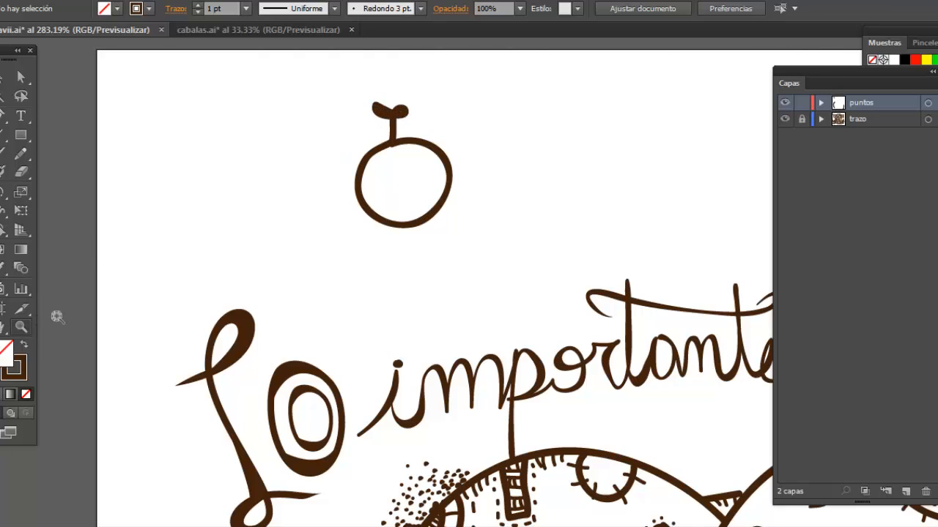
- Hatch short 0.5 pt shading lines along the inner left and lower edge of the sample ornament
mouse_move(303, 83)
mouse_down()
mouse_move(455, 178)
mouse_move(598, 286)
mouse_up()
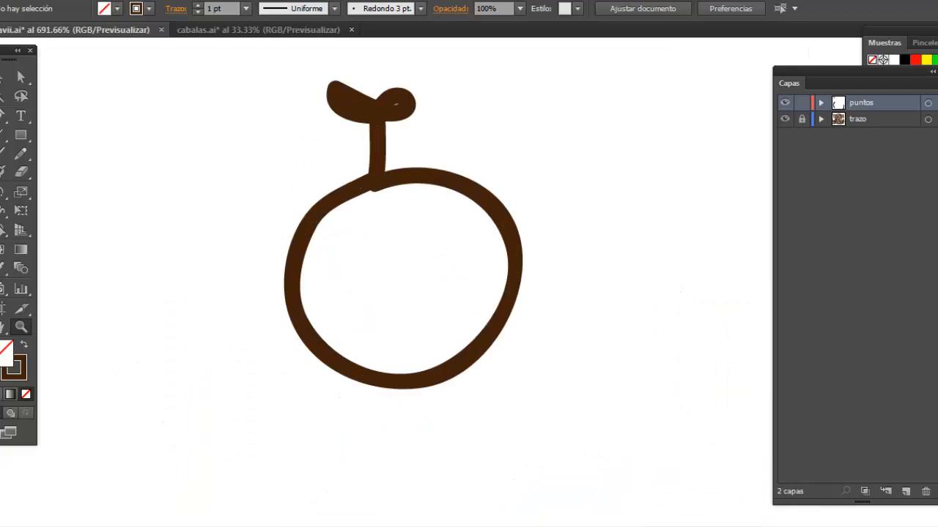
click(3, 152)
click(245, 8)
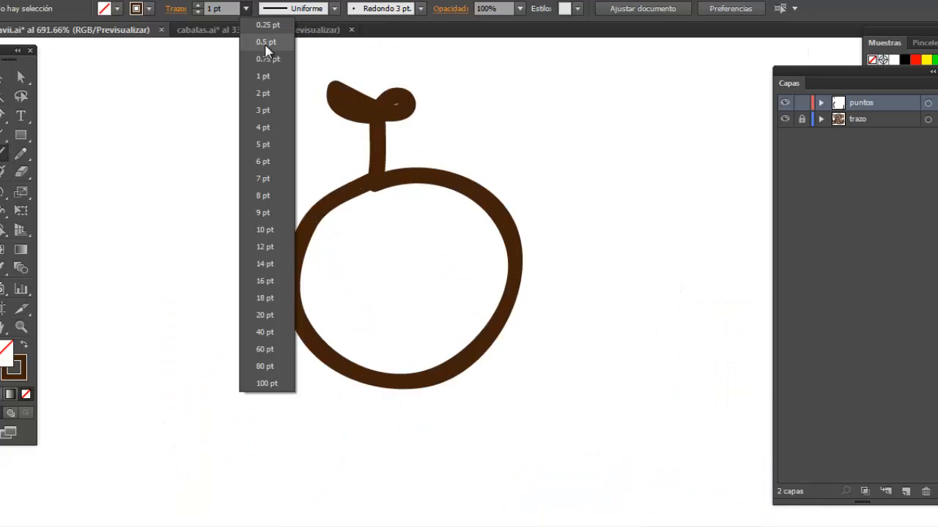
click(269, 40)
drag(325, 214, 379, 214)
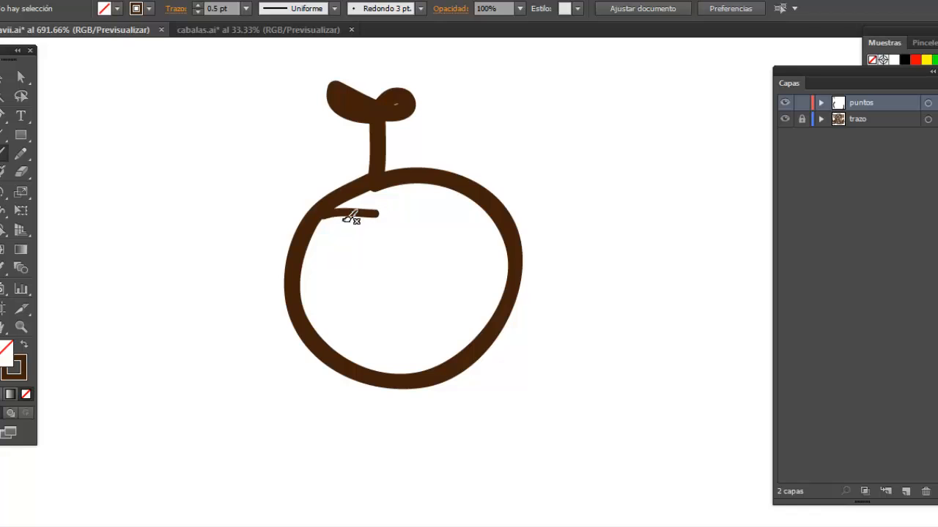
drag(319, 229, 362, 229)
drag(311, 243, 350, 243)
drag(303, 264, 347, 257)
mouse_move(300, 284)
mouse_down()
mouse_move(330, 279)
mouse_move(334, 298)
mouse_up()
drag(308, 326, 336, 321)
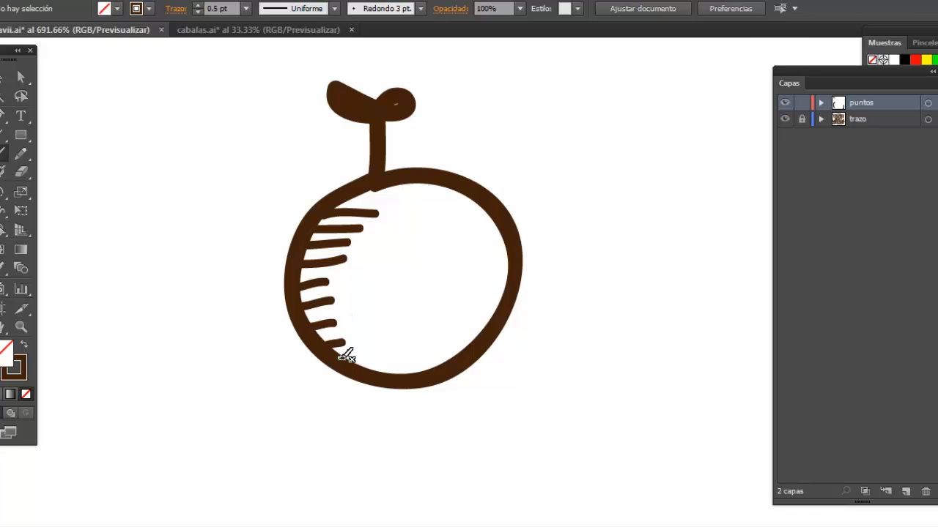
drag(341, 358, 412, 370)
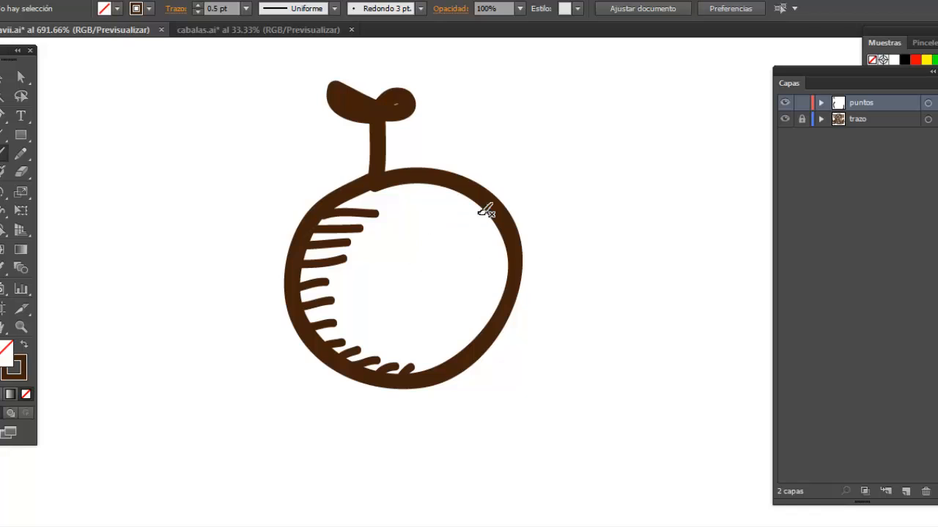
- Scatter 0.5 pt dots outside the sample ornament's left edge, spacing them farther apart away from the outline
click(285, 225)
click(299, 209)
click(284, 251)
click(275, 268)
click(274, 287)
click(280, 301)
click(279, 314)
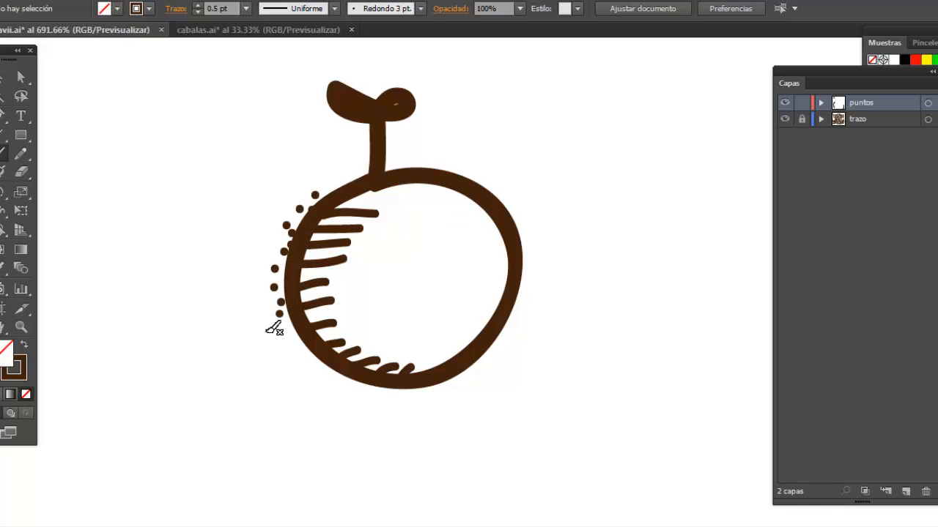
click(266, 331)
click(279, 334)
click(295, 341)
click(225, 331)
click(225, 266)
click(247, 272)
click(239, 218)
click(233, 196)
click(256, 236)
click(262, 197)
click(252, 144)
click(243, 227)
click(157, 227)
click(226, 285)
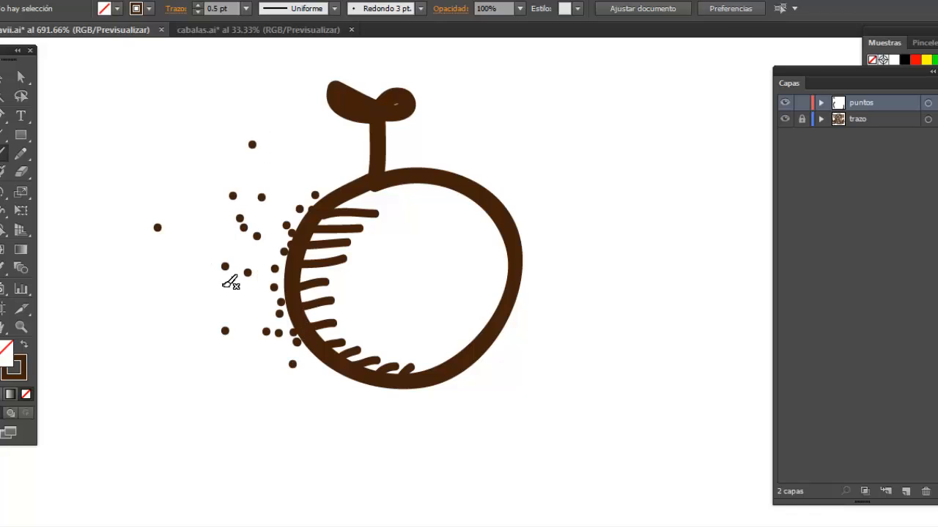
click(255, 307)
- Add larger dots close to the sample ornament's left outline with stroke weights of 2 pt and 1 pt
click(246, 9)
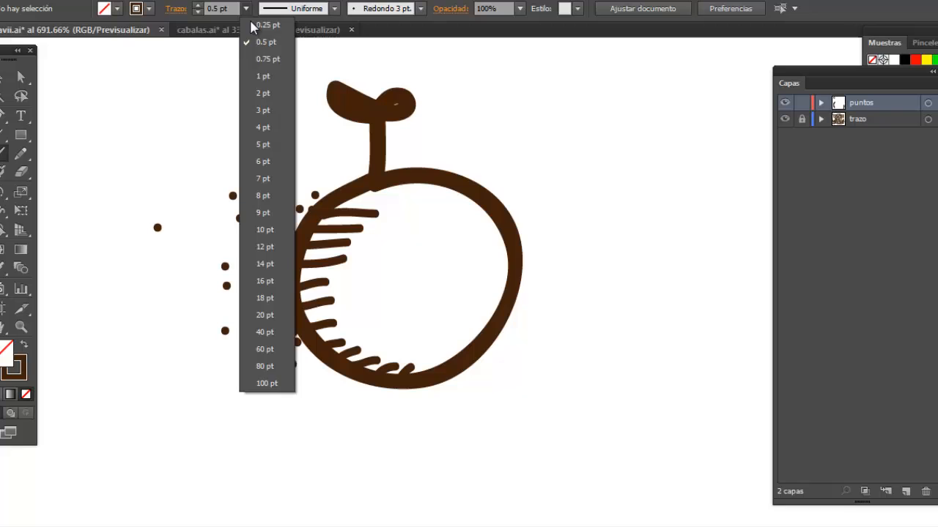
click(266, 107)
click(246, 8)
click(266, 87)
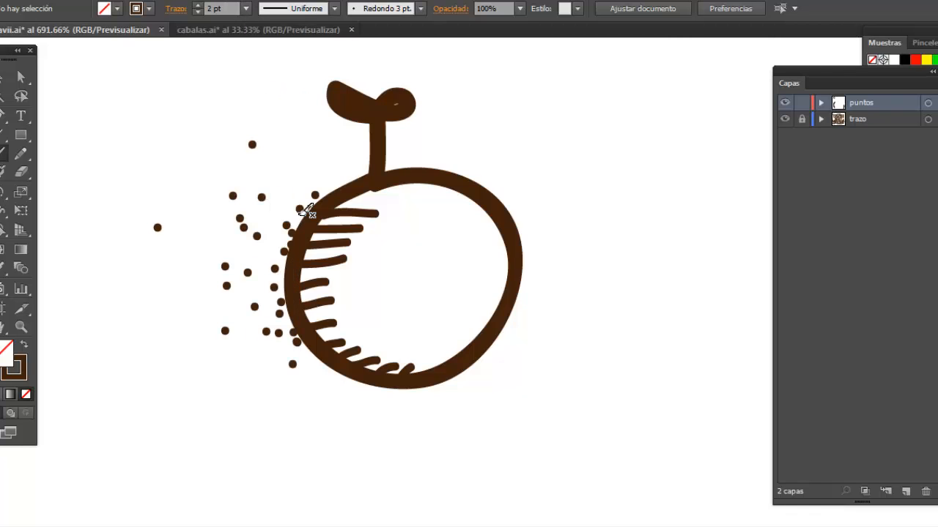
mouse_move(300, 209)
mouse_down()
mouse_move(290, 249)
mouse_move(285, 229)
mouse_move(278, 248)
mouse_move(282, 322)
mouse_up()
click(246, 8)
click(262, 76)
mouse_move(287, 268)
mouse_down()
mouse_move(300, 320)
mouse_move(289, 355)
mouse_move(320, 358)
mouse_move(316, 372)
mouse_up()
- Set the stroke to 0.75 pt and fill in medium dots among the stippling left of the sample ornament
click(247, 8)
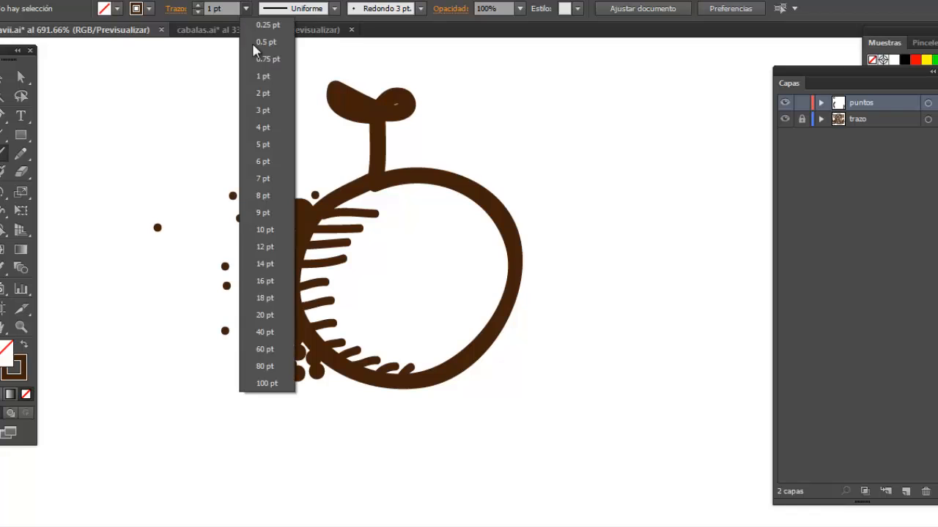
click(259, 61)
click(262, 209)
click(257, 238)
click(258, 270)
click(241, 261)
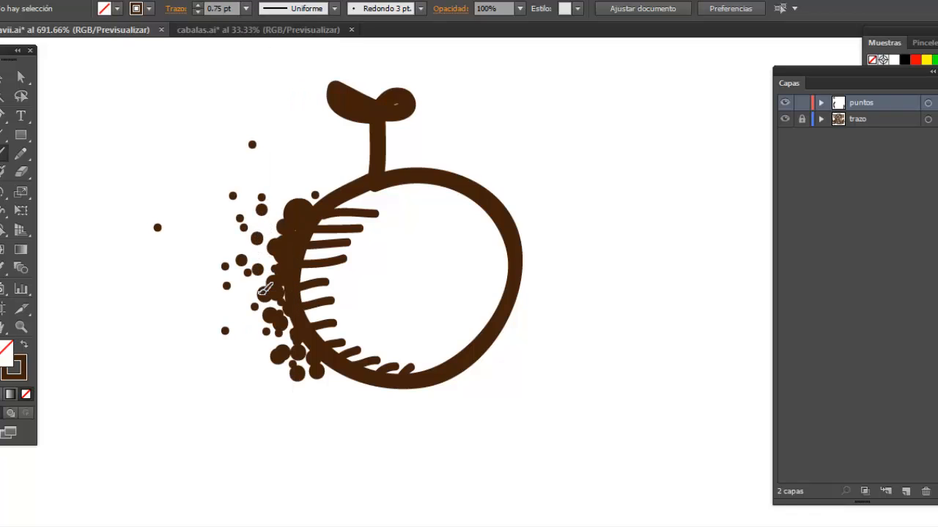
click(247, 338)
click(256, 356)
click(231, 310)
click(208, 283)
click(196, 232)
click(222, 244)
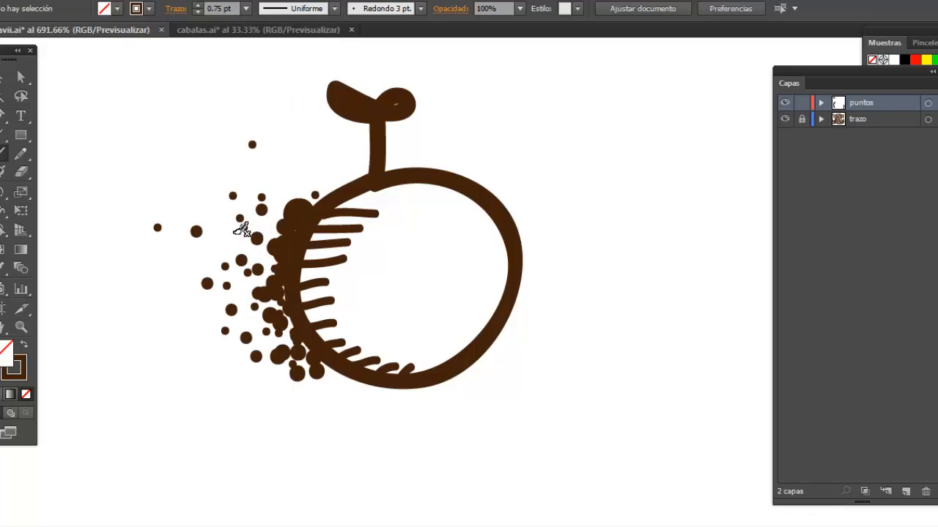
click(271, 178)
click(306, 195)
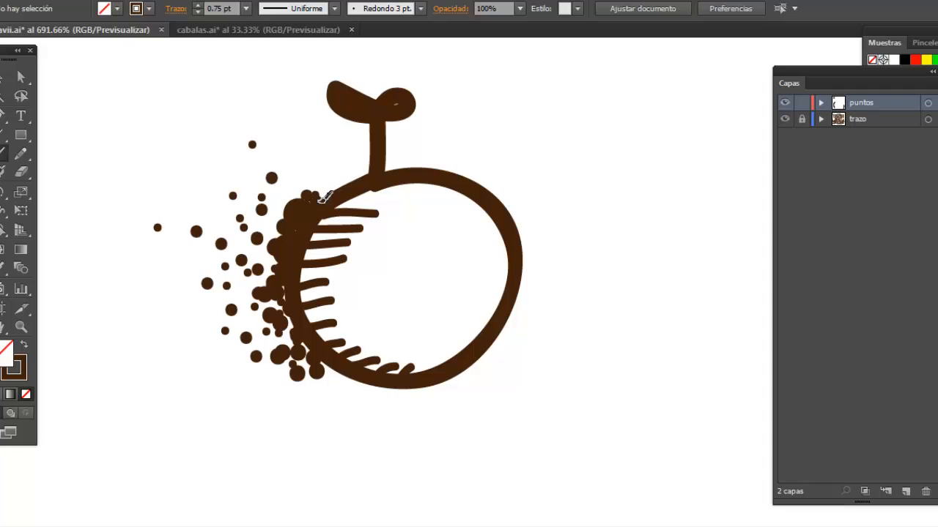
- Select the whole sample ornament above the lettering with its dots and delete it
alt+click(551, 267)
alt+click(551, 268)
alt+click(551, 267)
alt+click(551, 268)
alt+click(551, 267)
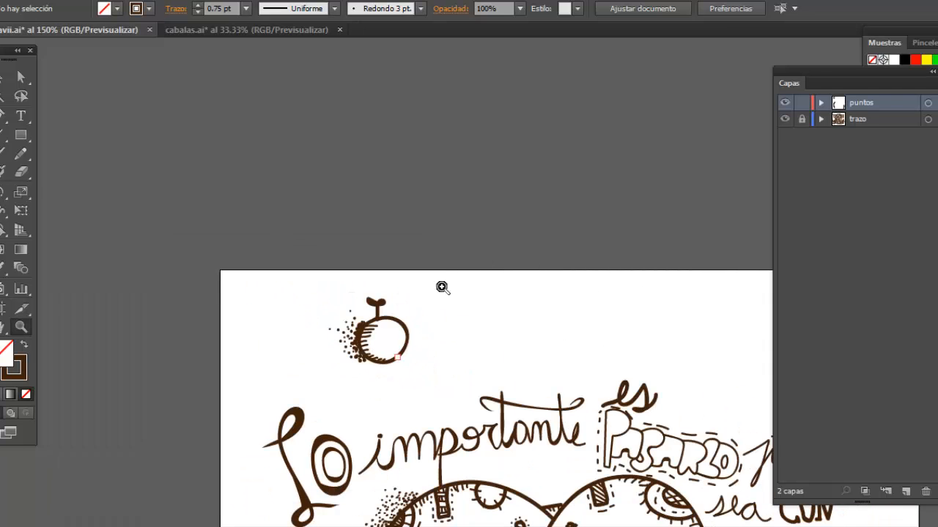
scroll(441, 287, down, 6)
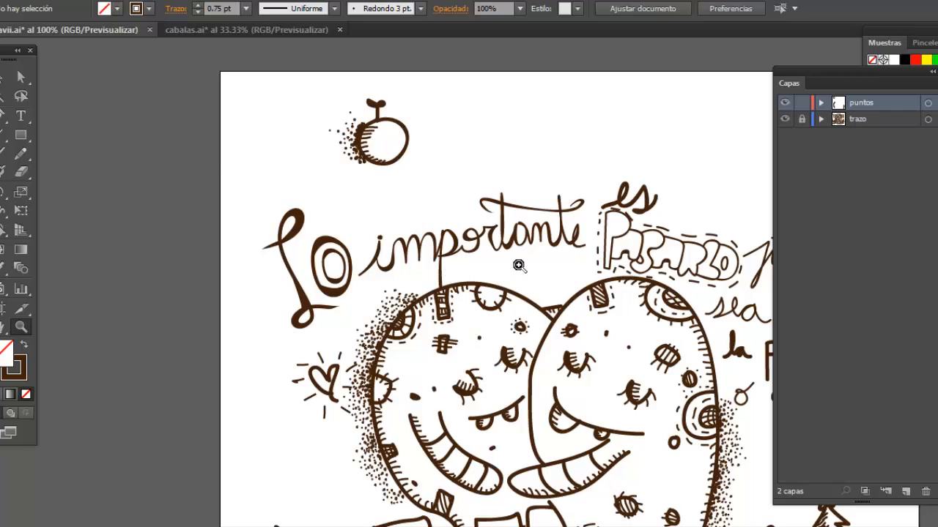
alt+click(518, 265)
scroll(513, 264, up, 2)
key(v)
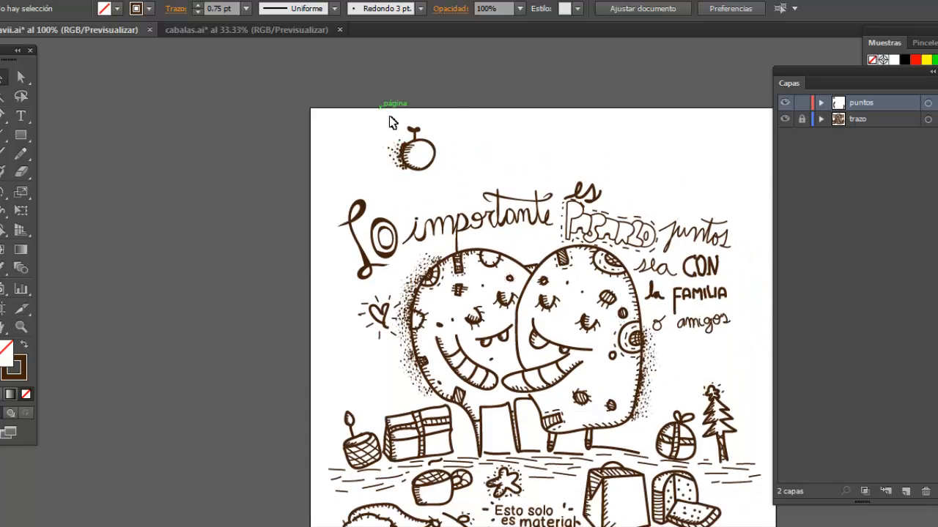
drag(389, 122, 443, 176)
key(Delete)
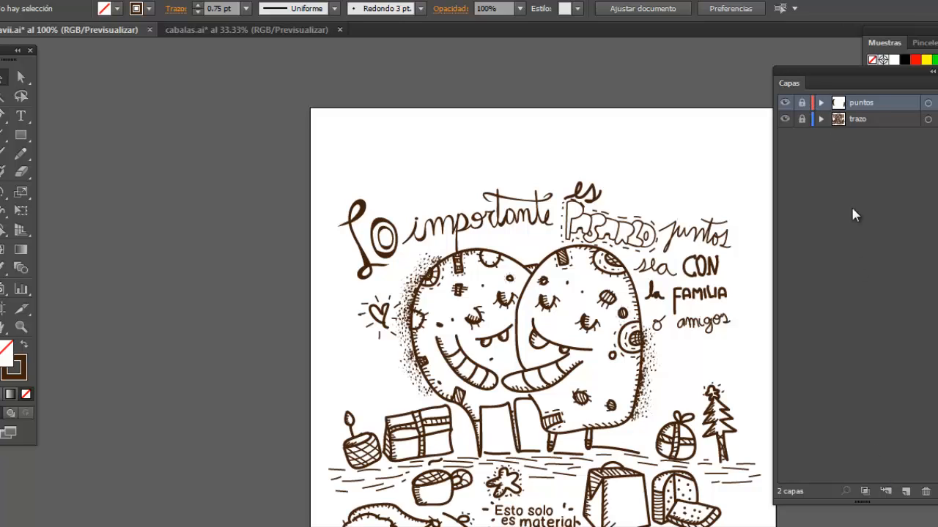
- Create a new layer beneath the trazo layer and name it color
click(869, 120)
click(905, 491)
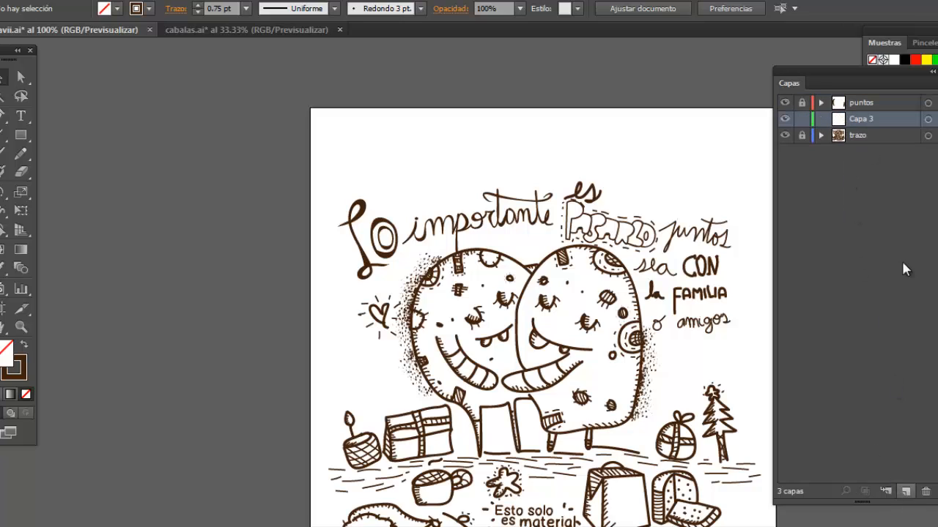
drag(858, 125, 856, 139)
double_click(863, 135)
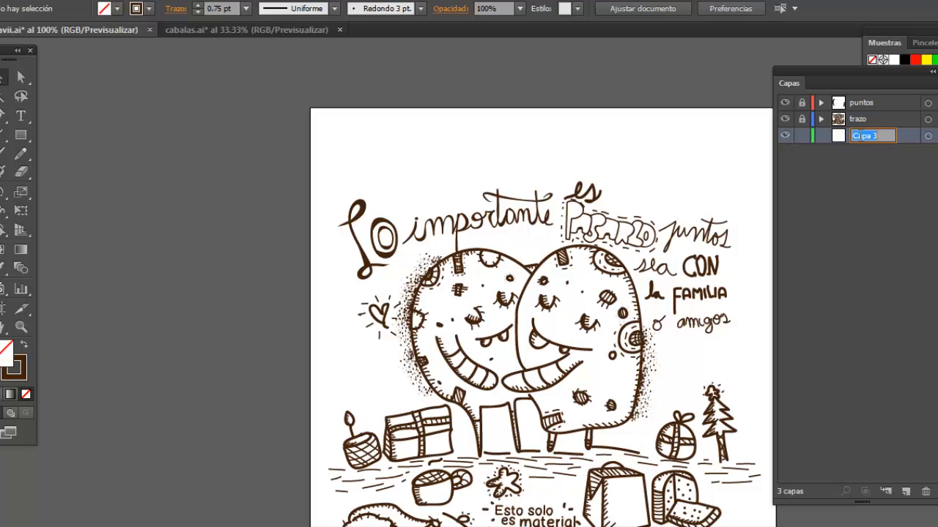
text(color)
key(Return)
- Switch to the Pen tool for the gift bag and set a light green fill, about #67EF8E, with no stroke
scroll(310, 247, down, 3)
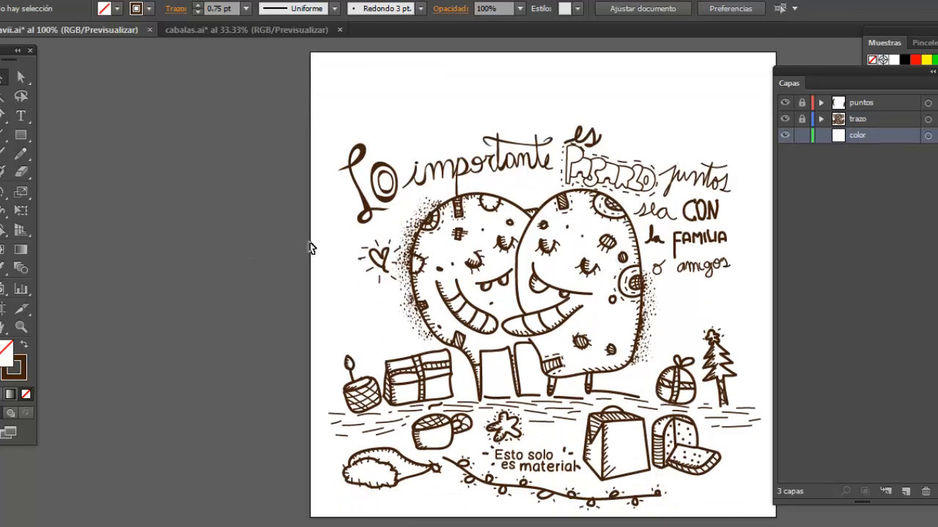
key(z)
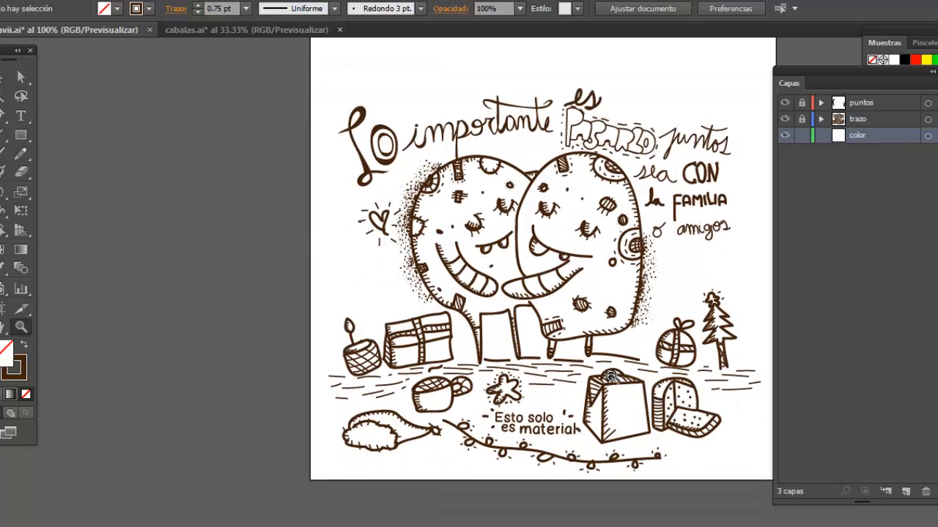
drag(575, 368, 663, 451)
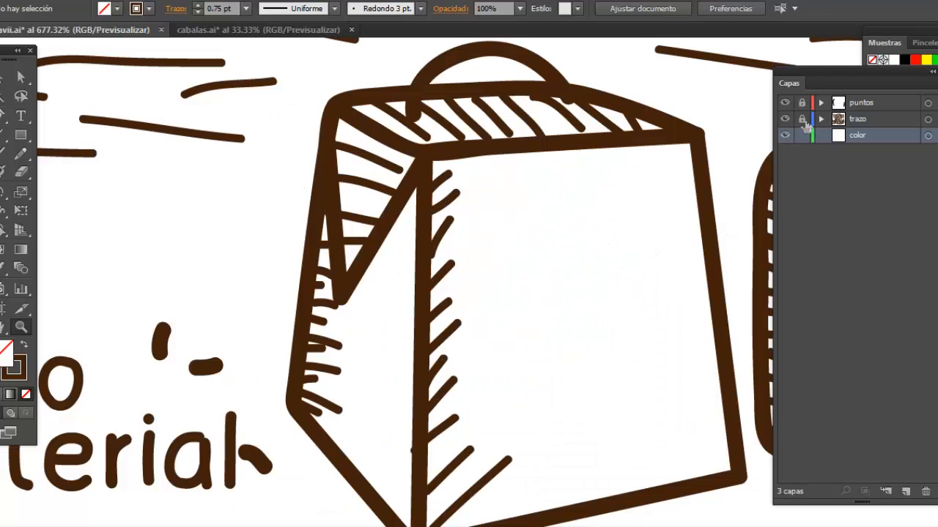
key(p)
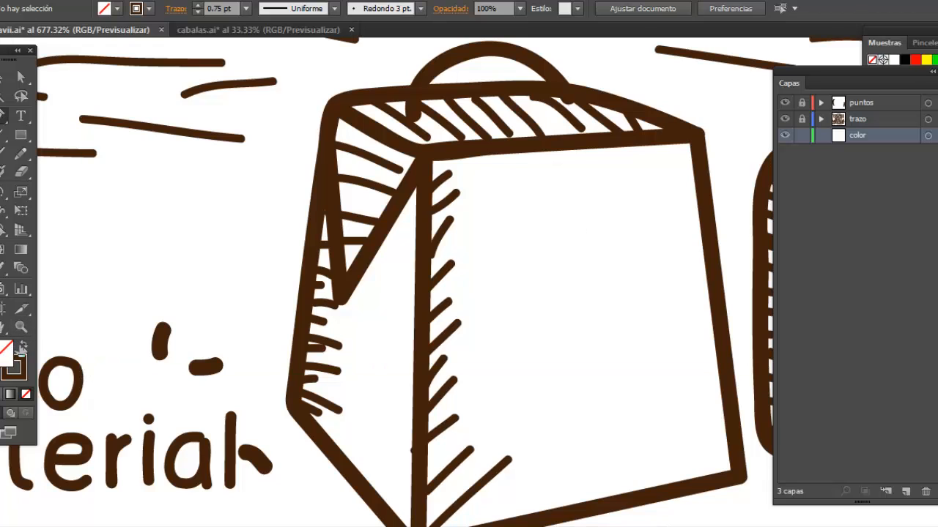
click(22, 346)
double_click(9, 357)
click(523, 264)
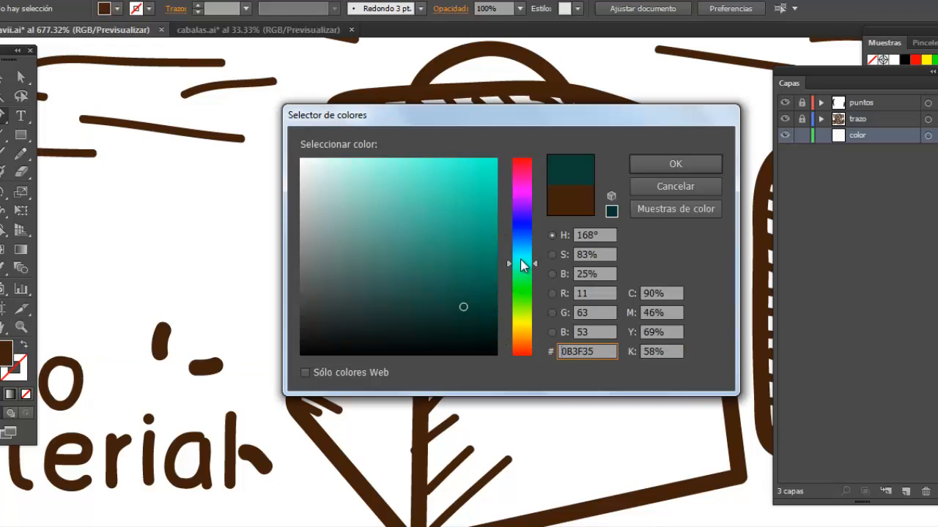
drag(462, 180, 449, 176)
drag(522, 258, 519, 280)
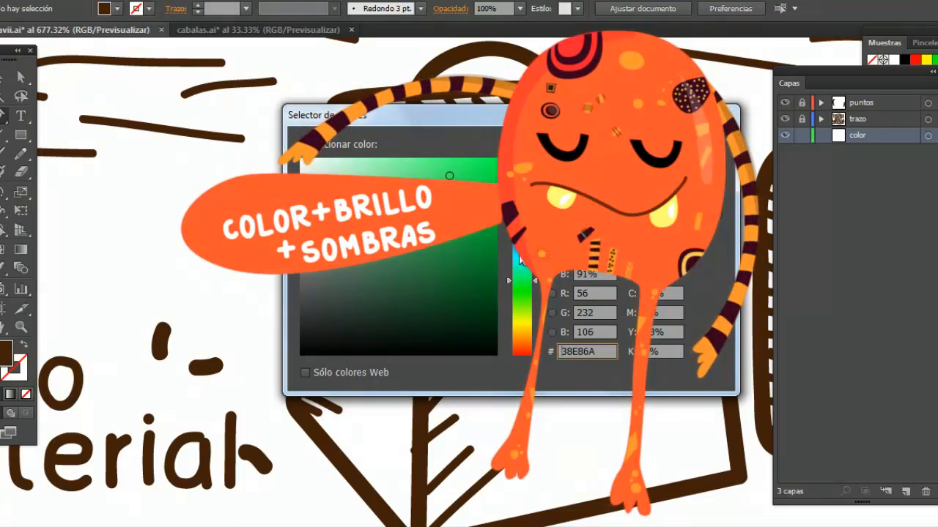
drag(446, 170, 412, 170)
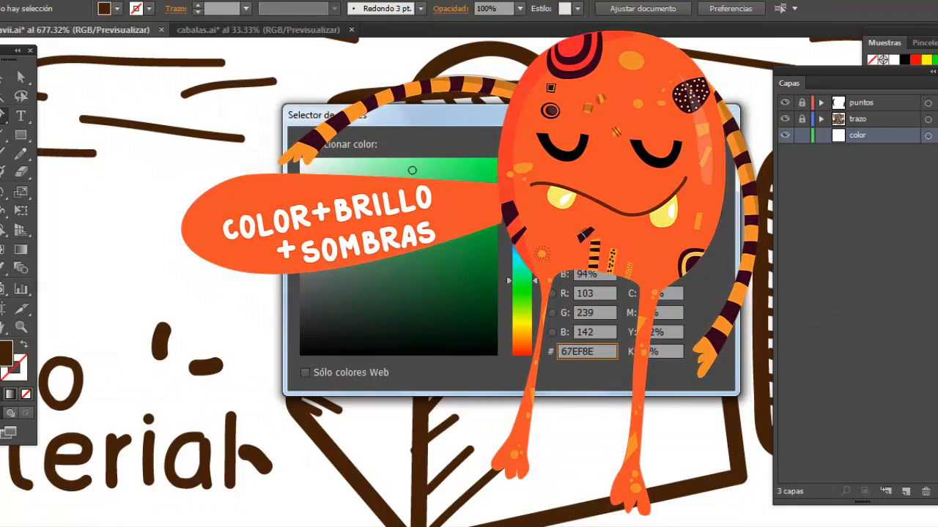
key(Return)
- Draw a closed light green shape beneath the gift bag's outline, following its outer edges but leaving out the handle
drag(328, 110, 325, 126)
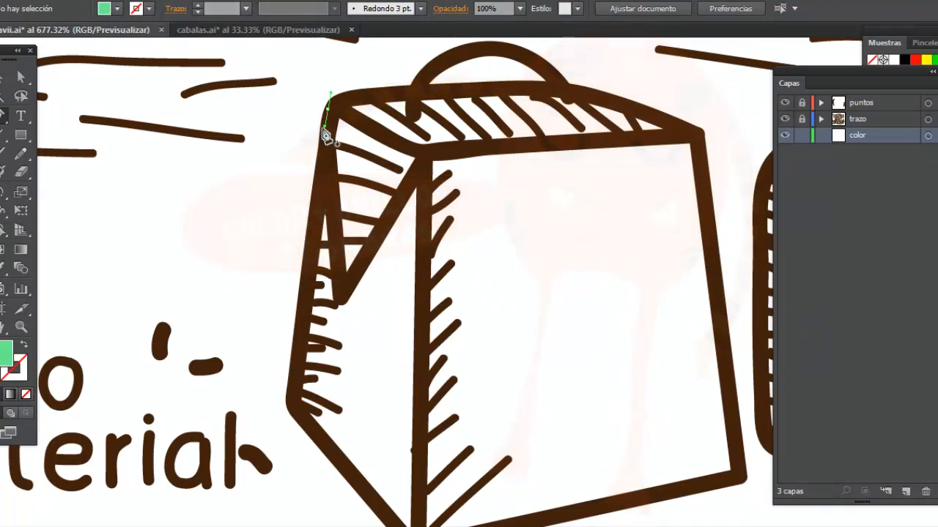
click(295, 401)
scroll(385, 446, down, 1)
click(411, 513)
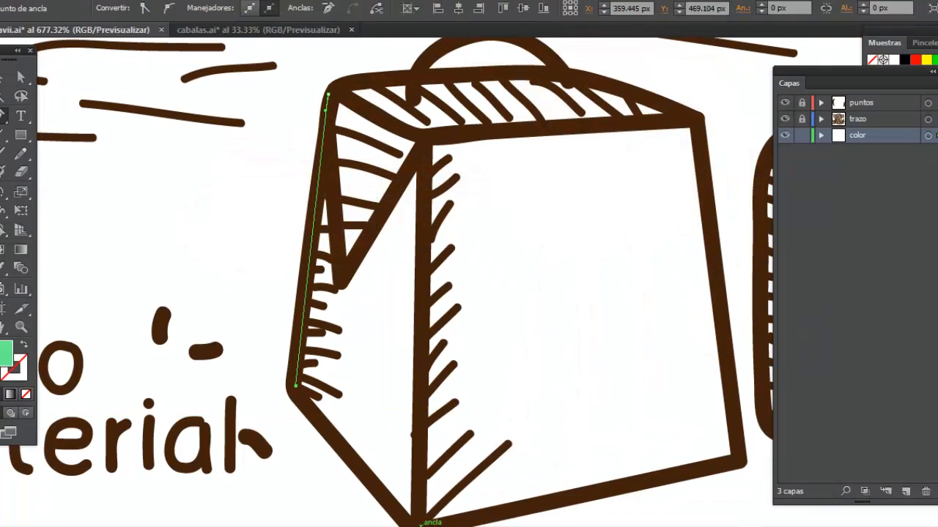
click(740, 456)
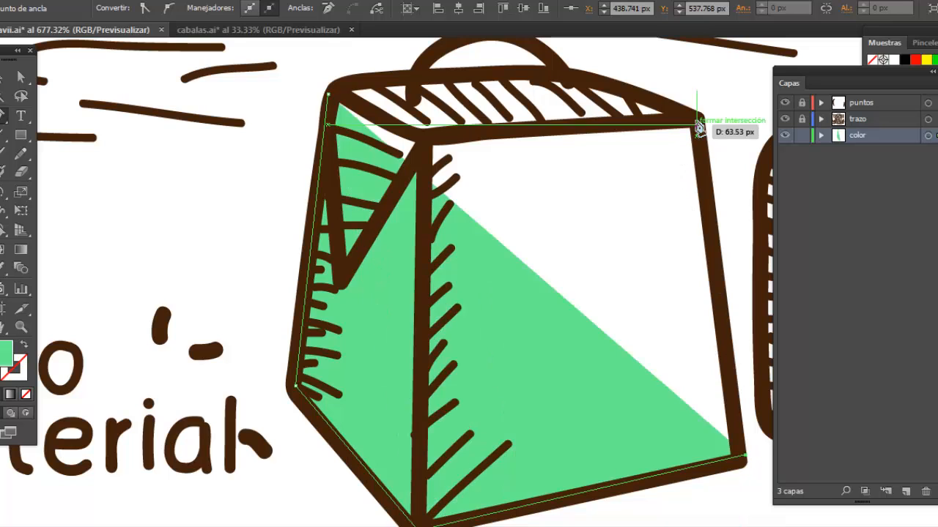
click(697, 118)
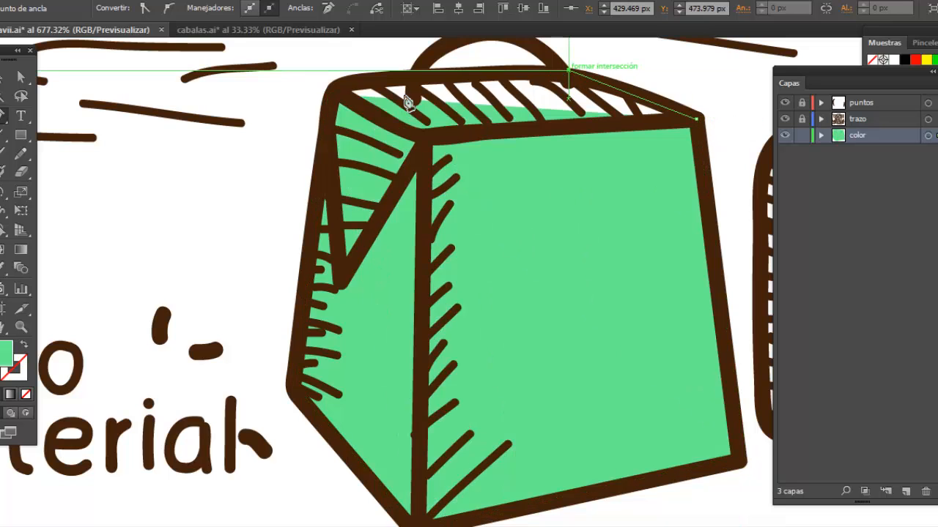
click(358, 82)
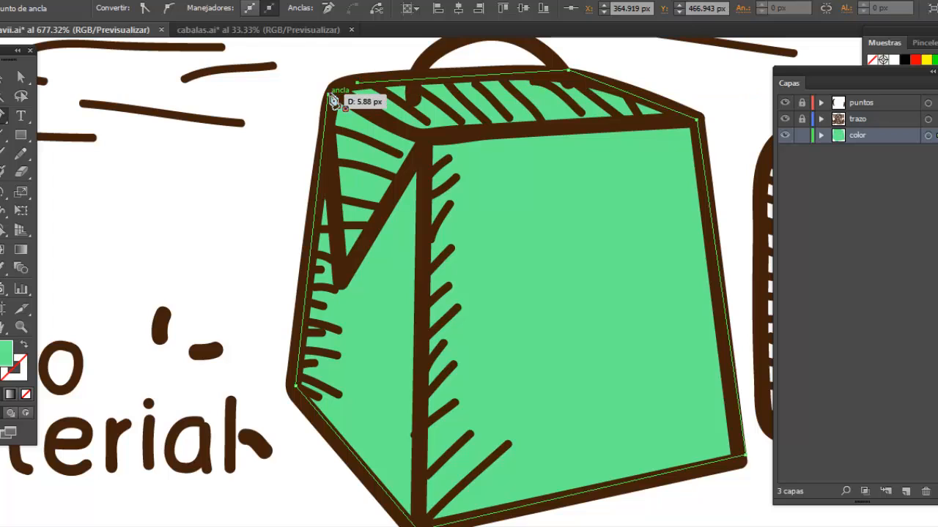
click(331, 94)
ctrl+click(308, 108)
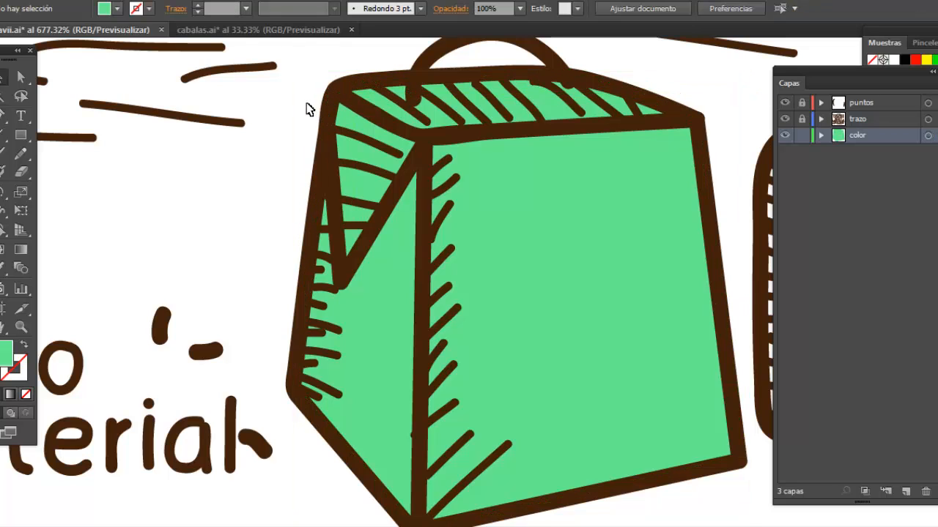
- With a darker green fill, draw a shadow shape over the bag's left side, part of its top and a narrow wedge of its front
double_click(9, 356)
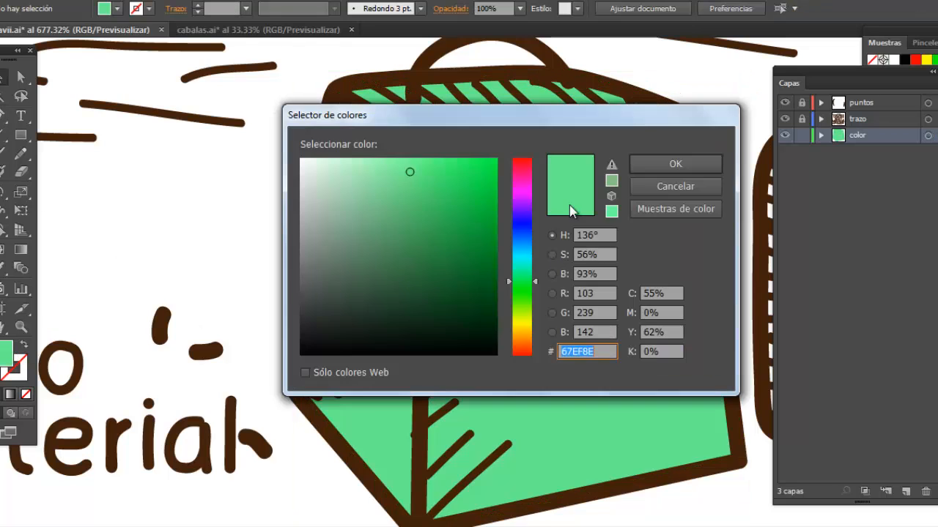
click(437, 203)
click(655, 164)
key(p)
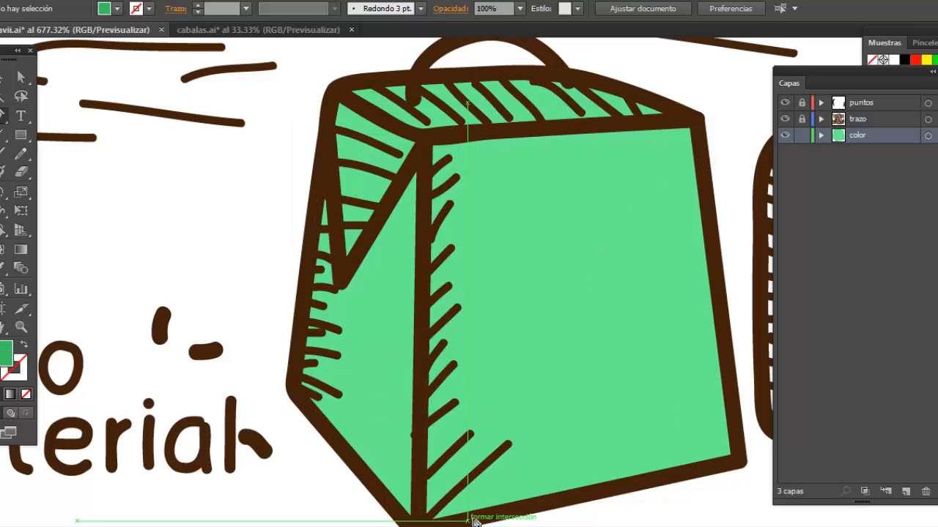
click(431, 141)
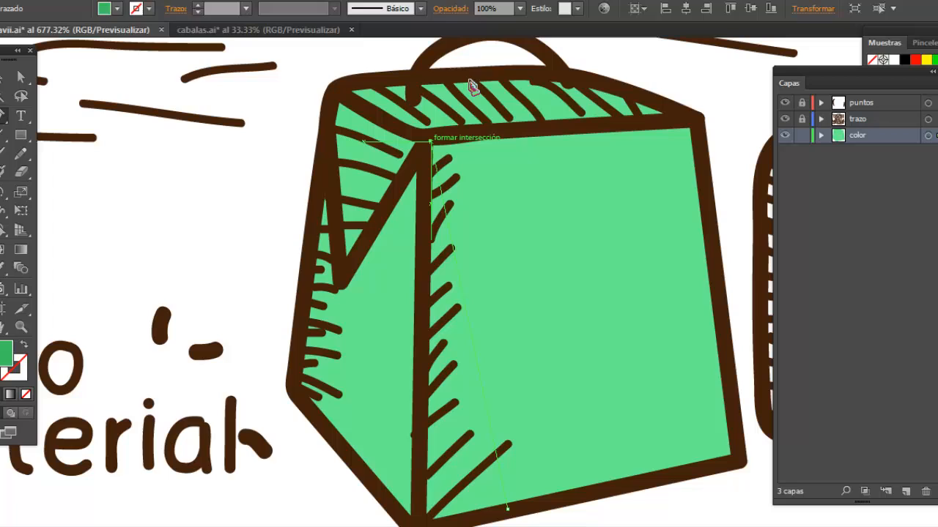
click(516, 70)
click(337, 86)
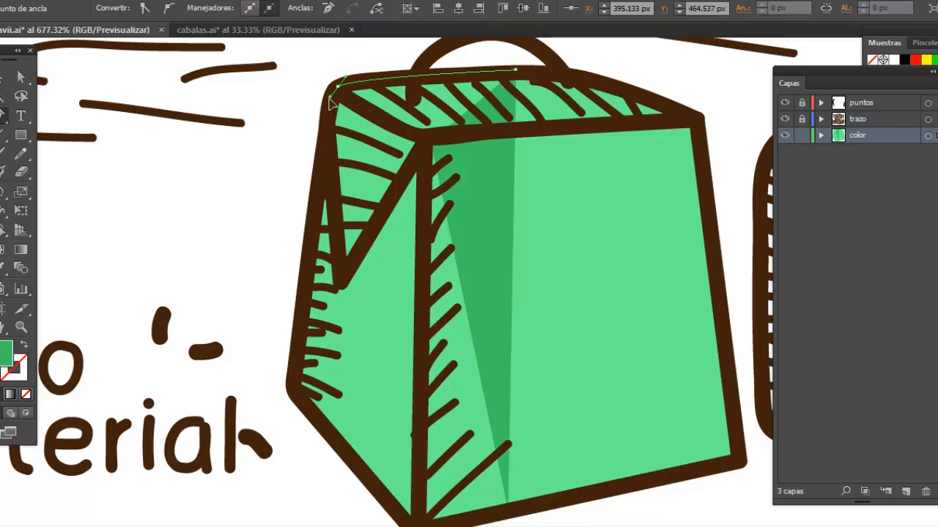
click(289, 390)
click(418, 524)
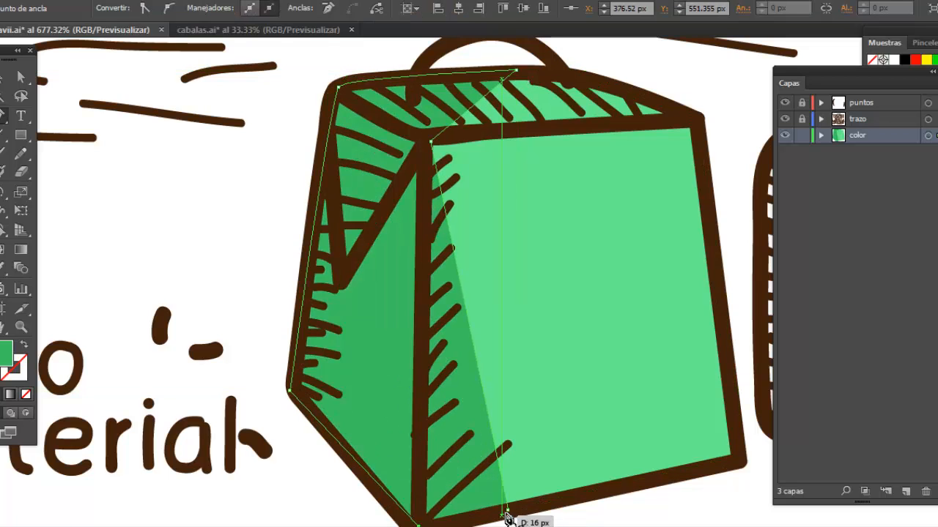
click(509, 510)
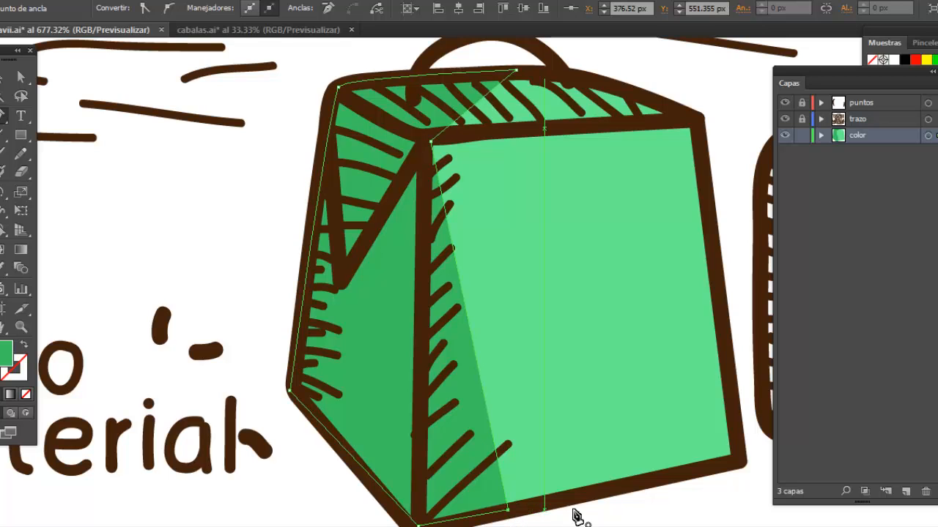
key(v)
click(673, 509)
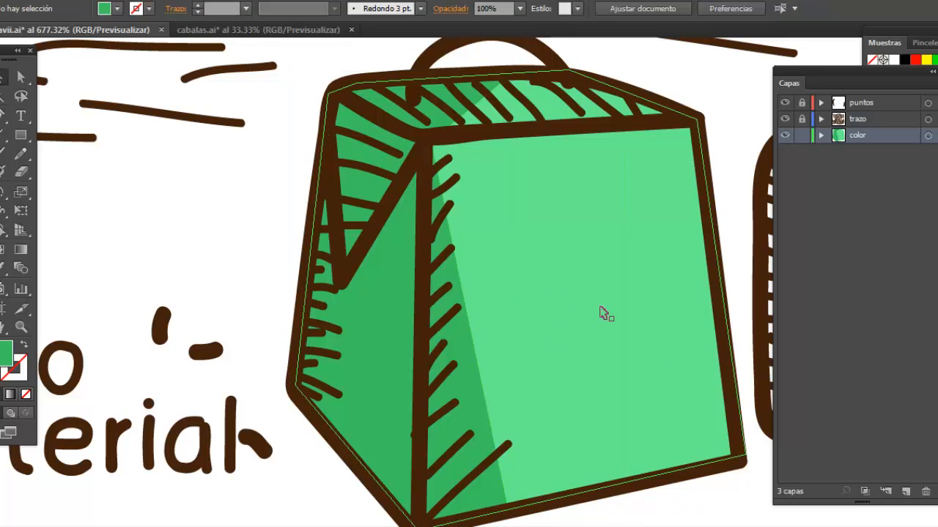
- Add two small tilted white ovals, one below the other, as highlights near the upper right corner of the bag's front
key(z)
alt+click(614, 246)
scroll(398, 249, down, 1)
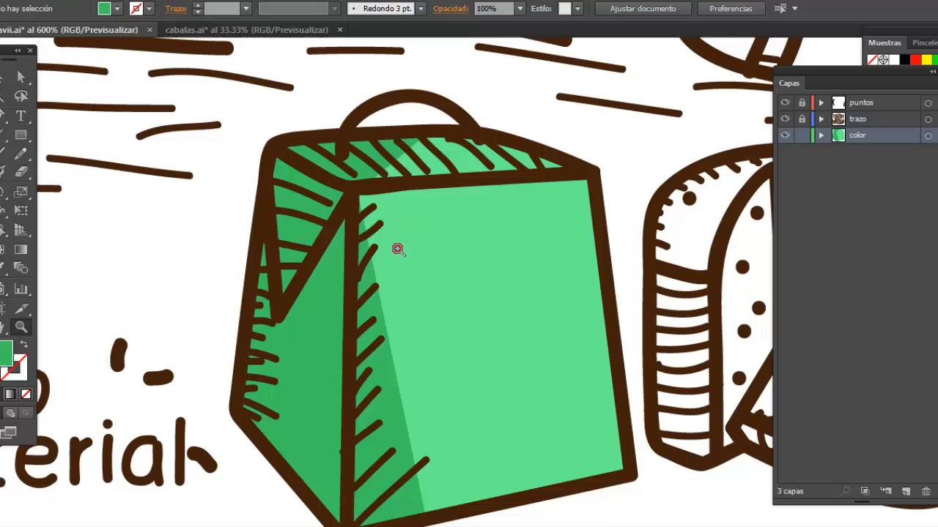
click(1, 120)
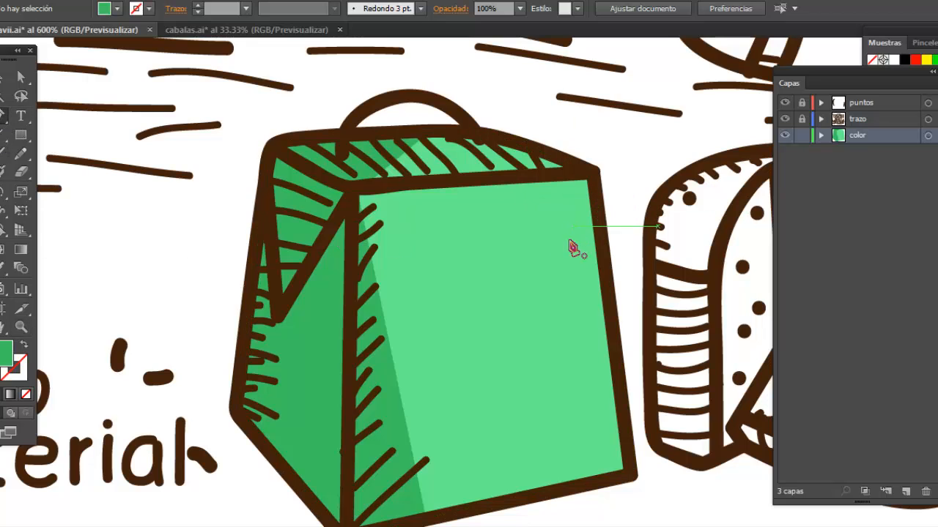
click(20, 135)
click(85, 171)
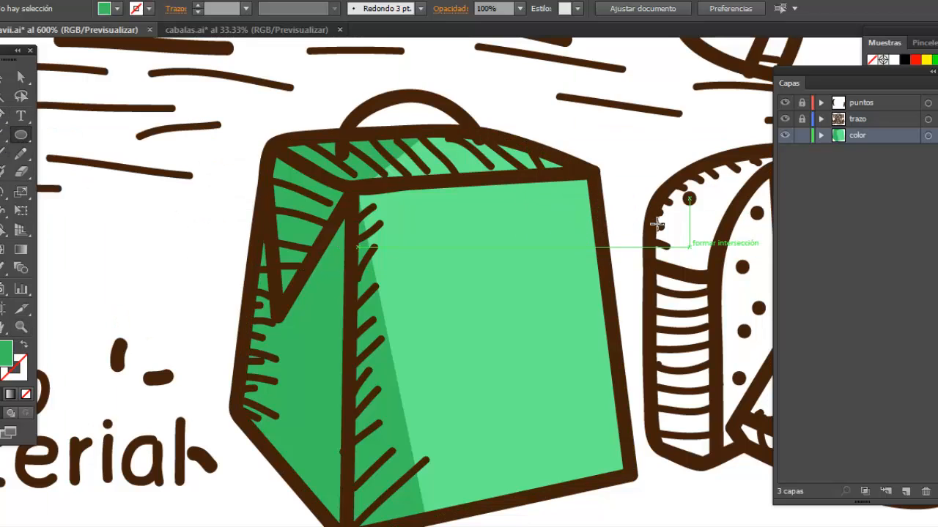
drag(562, 217, 582, 257)
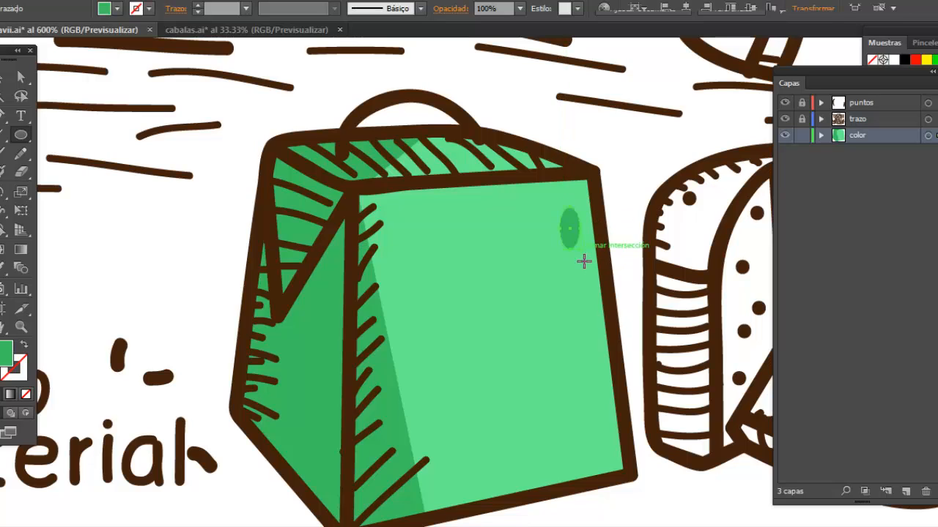
key(i)
click(640, 180)
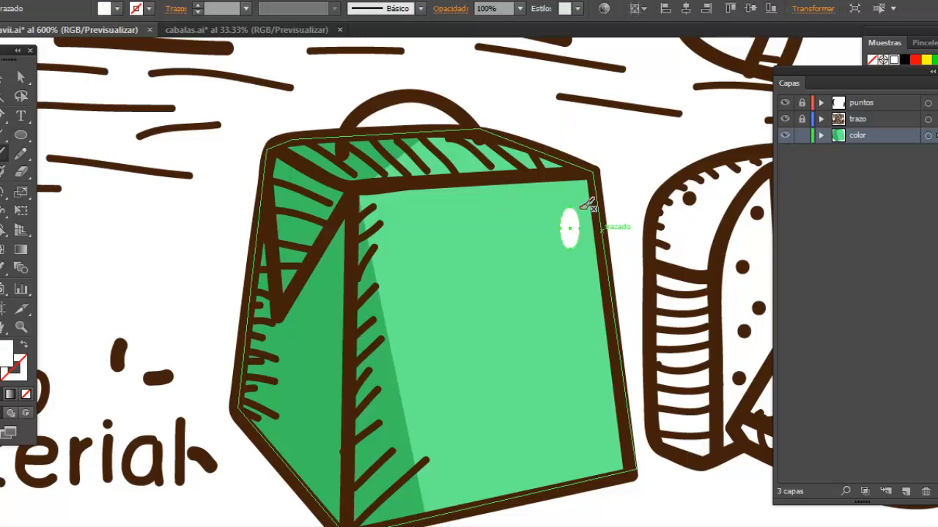
drag(586, 205, 589, 272)
click(634, 216)
scroll(641, 227, down, 1)
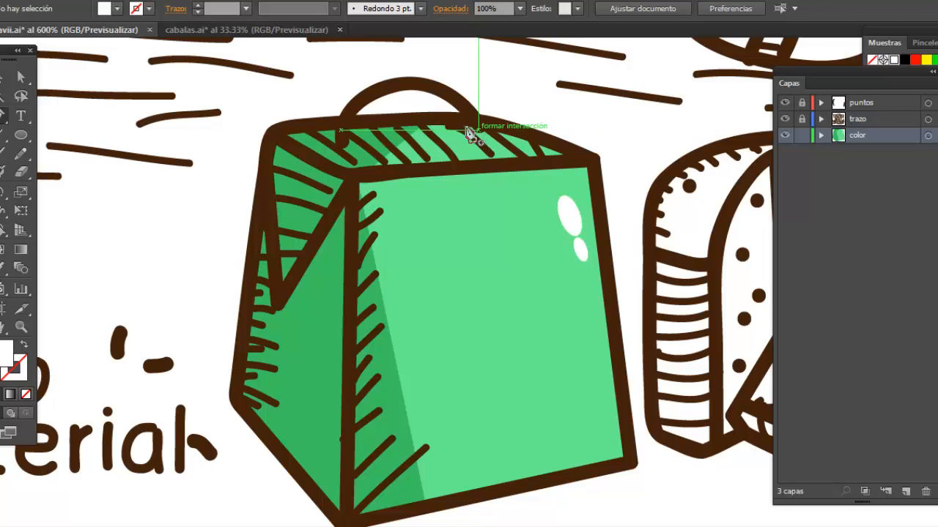
- Draw a narrow white highlight along the bag's right edge, continuing over the right part of its top
click(570, 162)
drag(625, 467, 594, 164)
click(590, 158)
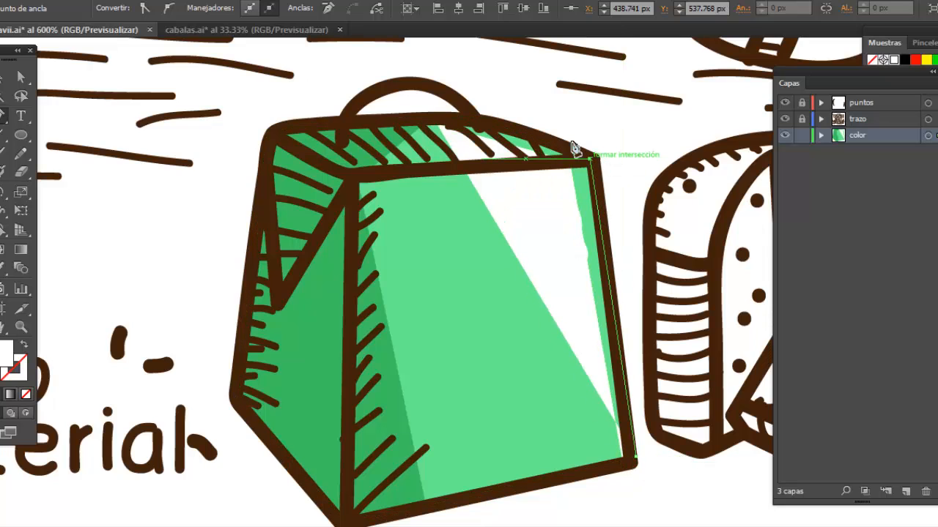
click(481, 123)
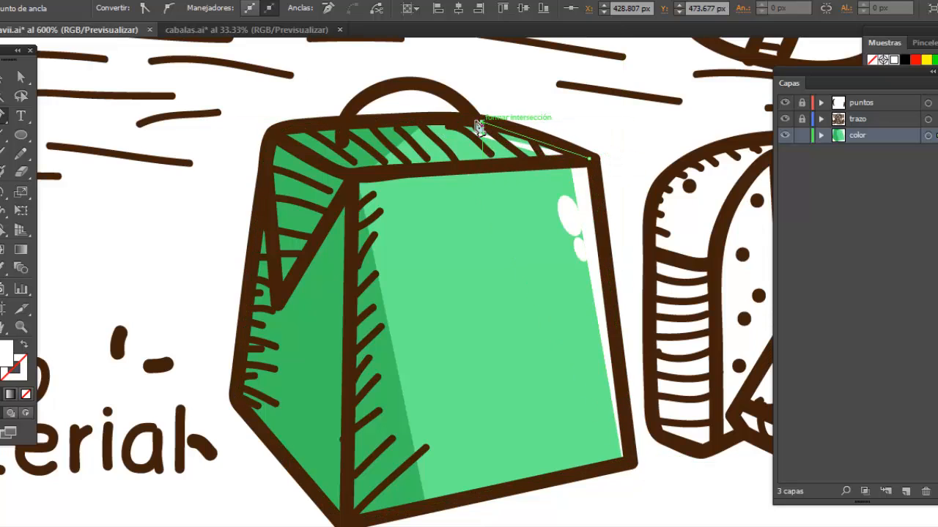
click(438, 124)
key(v)
click(597, 148)
- Reposition the white oval highlights on the bag's front, moving them slightly away from the edge highlight
key(z)
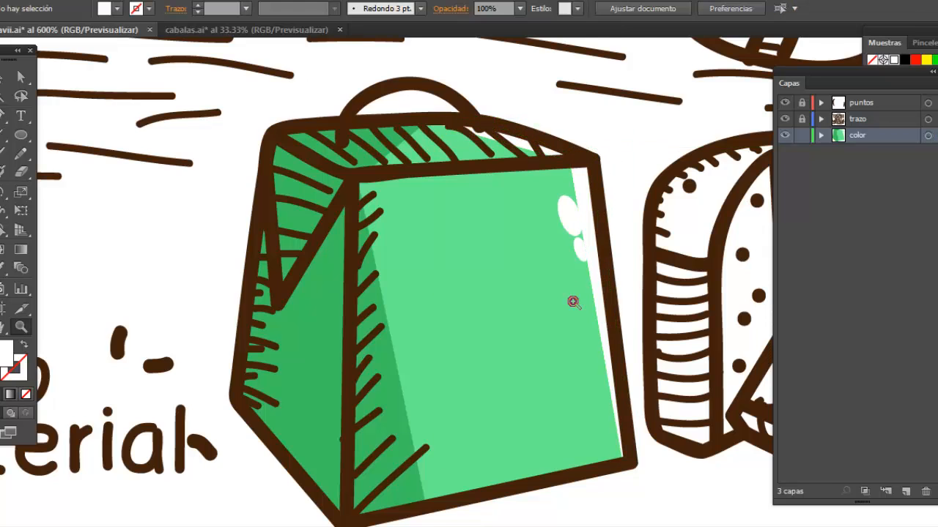
alt+click(568, 305)
alt+click(568, 304)
drag(271, 121, 612, 413)
key(v)
click(526, 258)
drag(524, 252, 505, 245)
- Paint the small tooth under the light orange character's mouth yellow with the Paintbrush
alt+click(534, 316)
alt+click(559, 296)
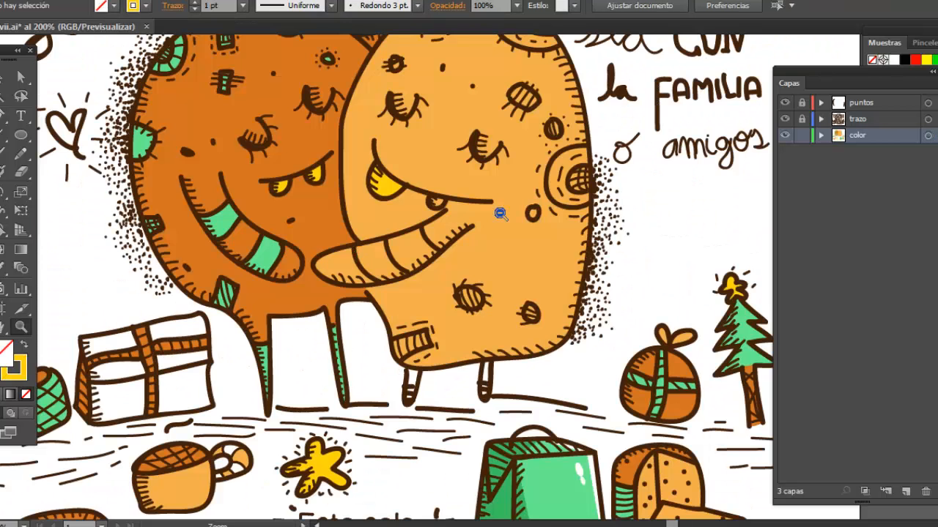
alt+click(501, 212)
alt+click(502, 211)
scroll(521, 213, down, 2)
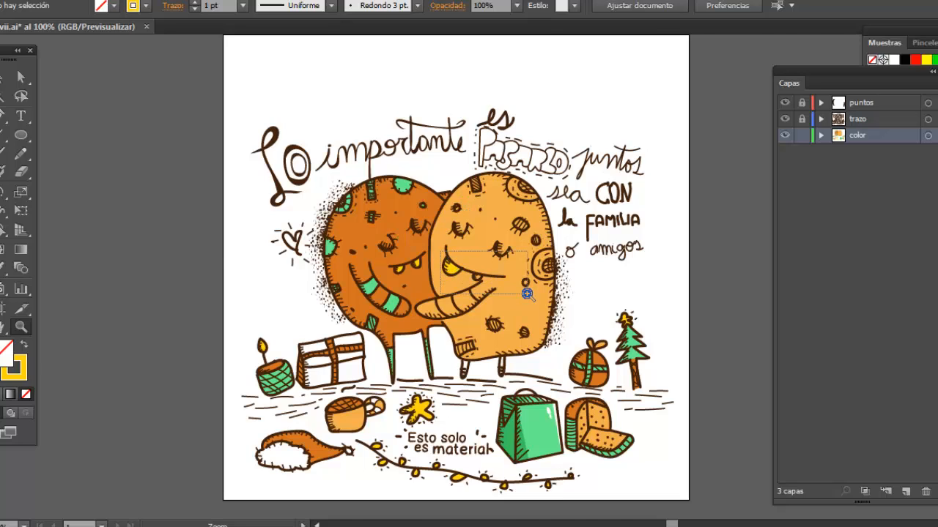
drag(526, 294, 527, 294)
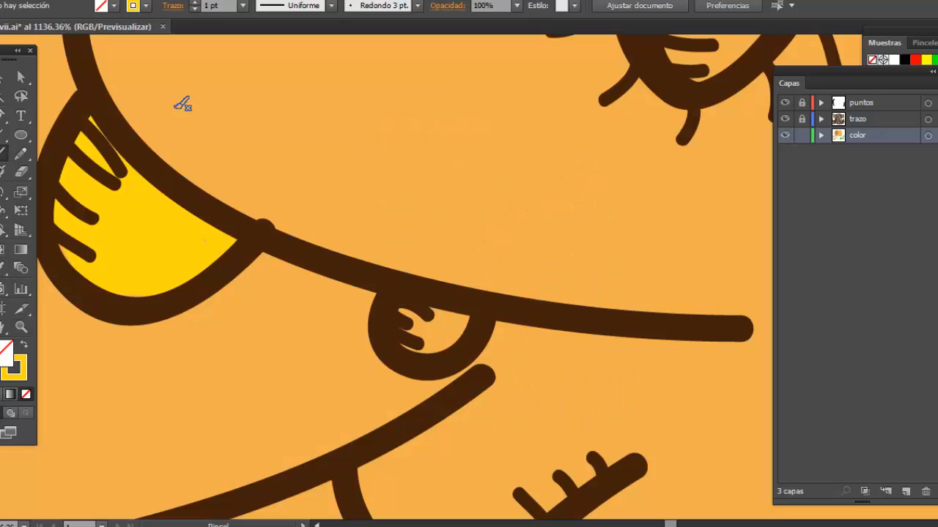
mouse_move(415, 302)
mouse_down()
mouse_move(403, 322)
mouse_move(422, 341)
mouse_move(454, 333)
mouse_up()
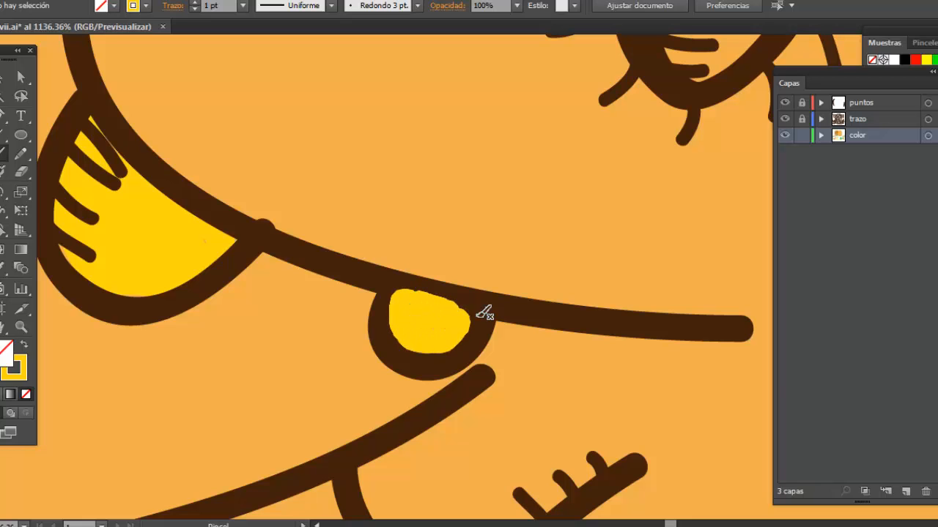
- Pick up the left character's dark orange and paint the striped rectangular patch on top of the light orange character's head with it
key(z)
alt+click(554, 145)
alt+click(561, 155)
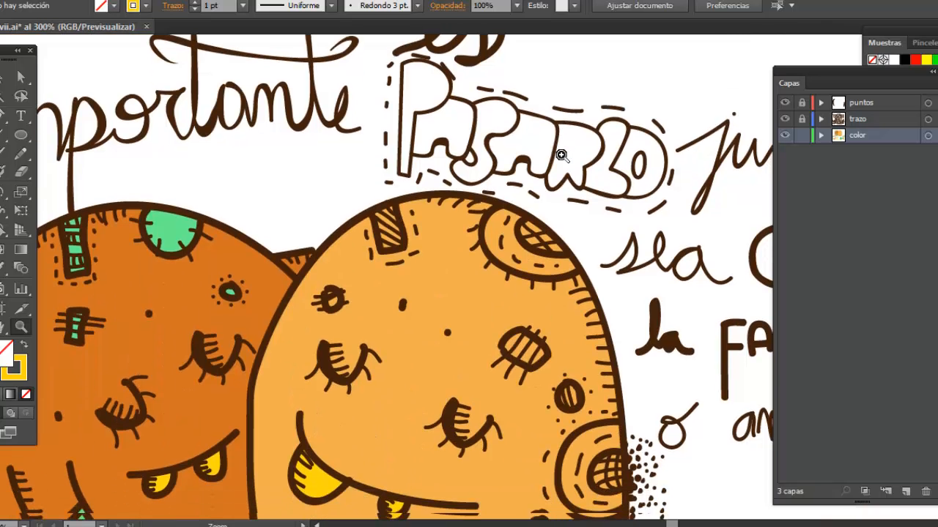
scroll(527, 224, down, 2)
key(ctrl+0)
scroll(511, 316, down, 2)
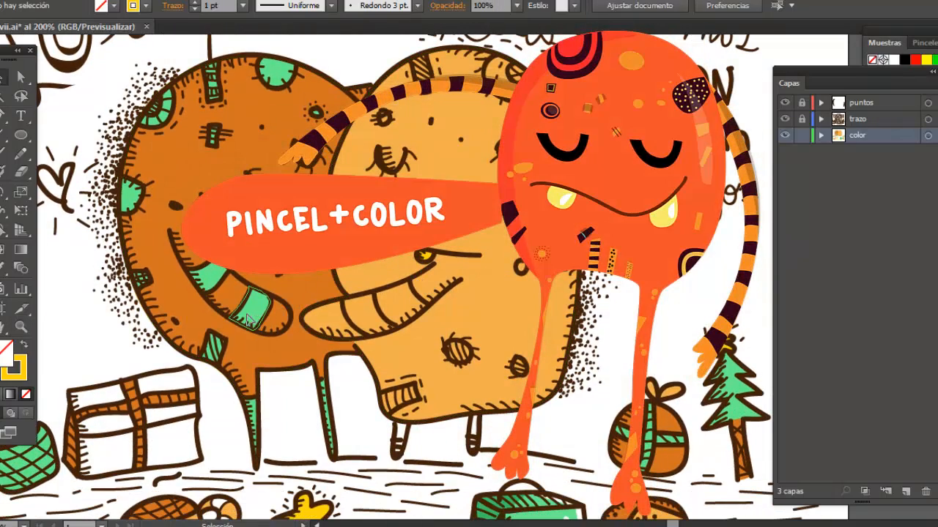
click(253, 311)
click(253, 311)
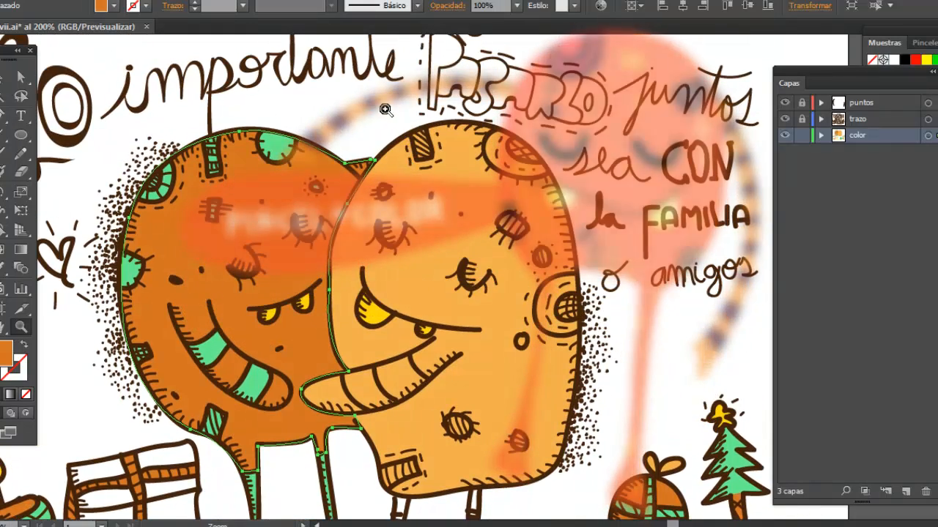
drag(385, 109, 477, 184)
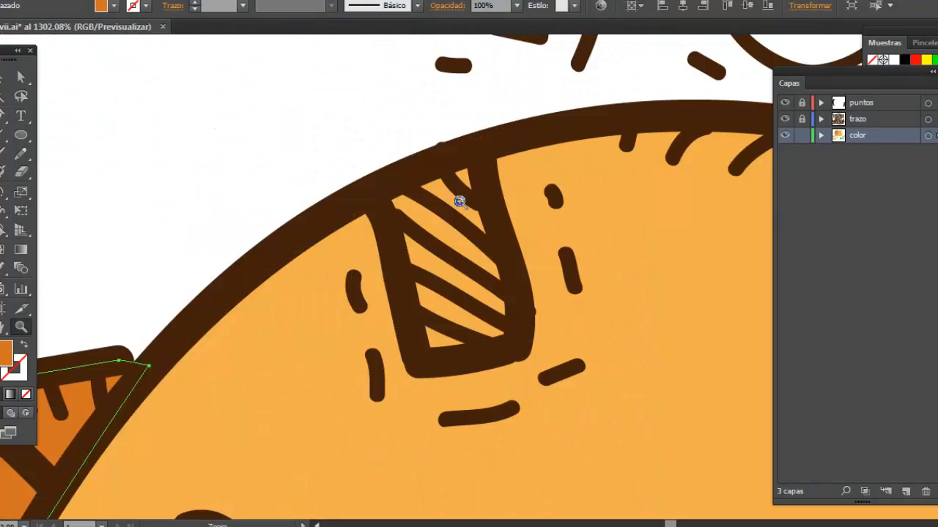
mouse_move(407, 188)
mouse_down()
mouse_move(402, 231)
mouse_move(421, 308)
mouse_move(458, 331)
mouse_move(513, 302)
mouse_move(463, 168)
mouse_move(429, 215)
mouse_move(450, 314)
mouse_move(455, 194)
mouse_up()
drag(480, 315, 475, 247)
- Try to paint the crosshatched centre of the round patch on the light orange character's upper right edge dark orange
key(z)
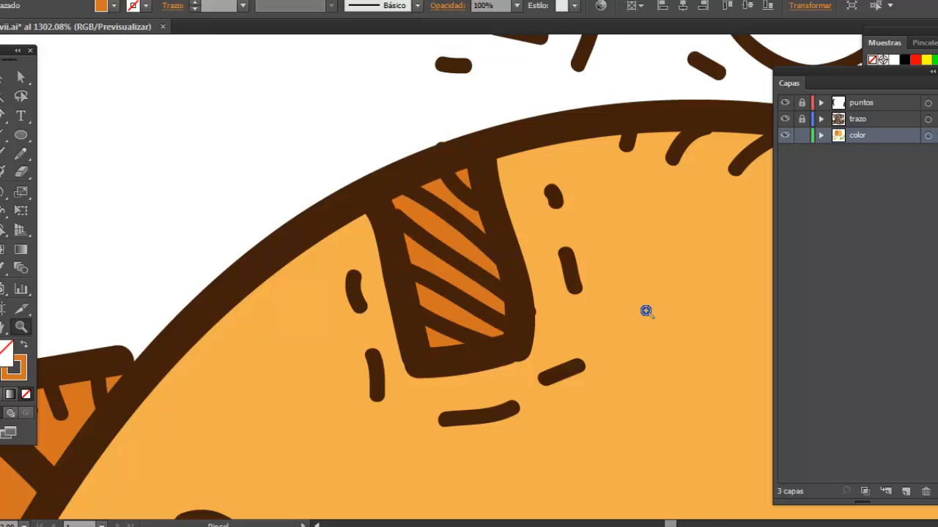
alt+click(645, 311)
alt+click(646, 312)
alt+click(645, 312)
alt+click(625, 296)
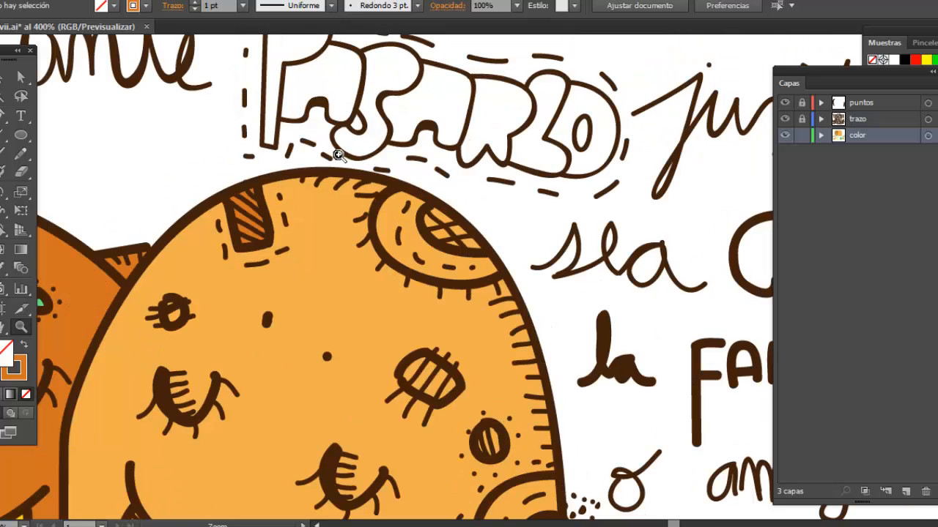
drag(337, 152, 610, 325)
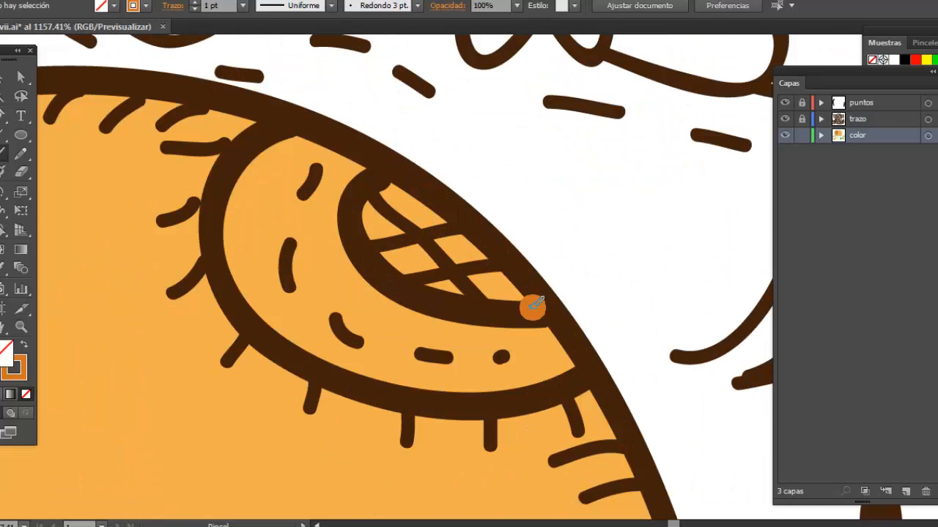
mouse_move(533, 307)
mouse_down()
mouse_move(429, 285)
mouse_move(369, 212)
mouse_move(465, 272)
mouse_move(403, 226)
mouse_up()
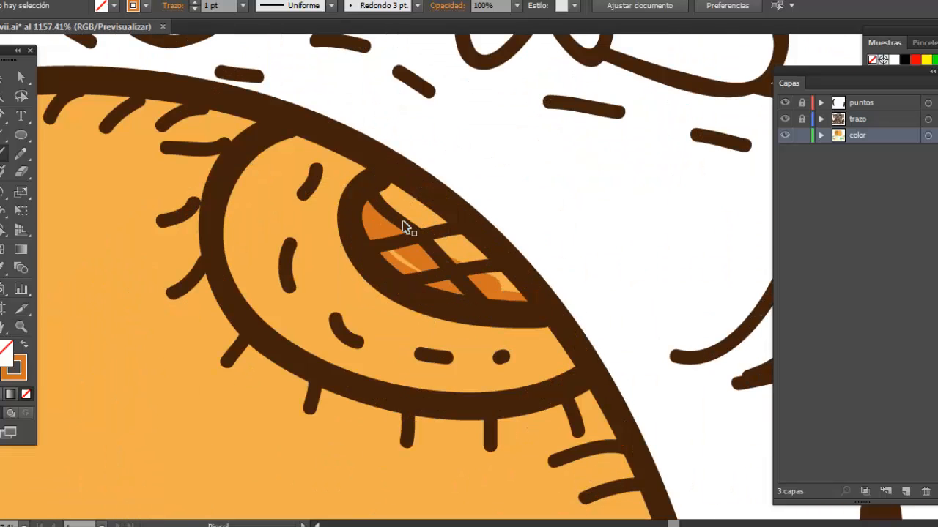
- Paint the outer ring of the round patch on the light orange character's upper edge dark orange with the Paintbrush
ctrl+click(386, 172)
mouse_move(380, 159)
mouse_down()
mouse_move(328, 217)
mouse_move(362, 279)
mouse_move(408, 310)
mouse_move(523, 327)
mouse_move(551, 344)
mouse_move(554, 368)
mouse_move(441, 376)
mouse_move(378, 362)
mouse_move(241, 279)
mouse_move(230, 227)
mouse_move(261, 158)
mouse_move(312, 142)
mouse_move(342, 157)
mouse_move(303, 191)
mouse_move(319, 257)
mouse_move(378, 316)
mouse_move(520, 346)
mouse_up()
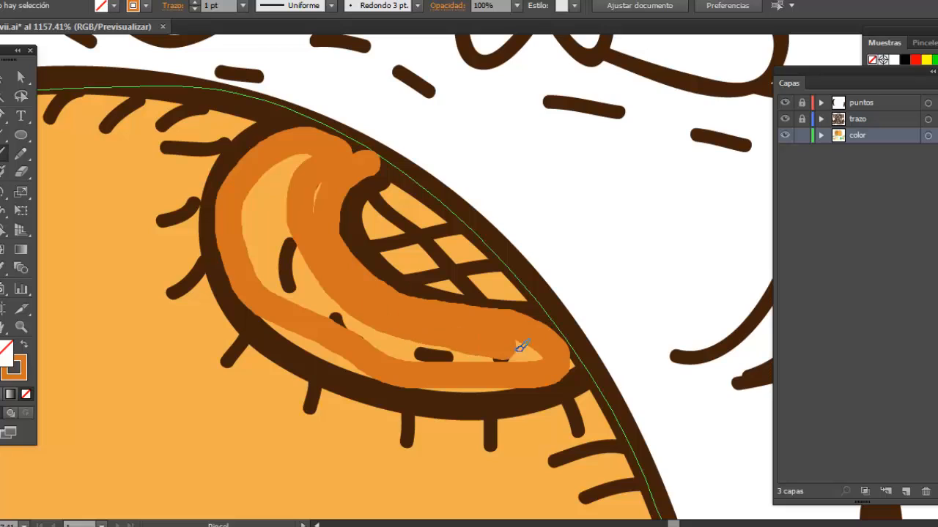
drag(320, 345, 255, 318)
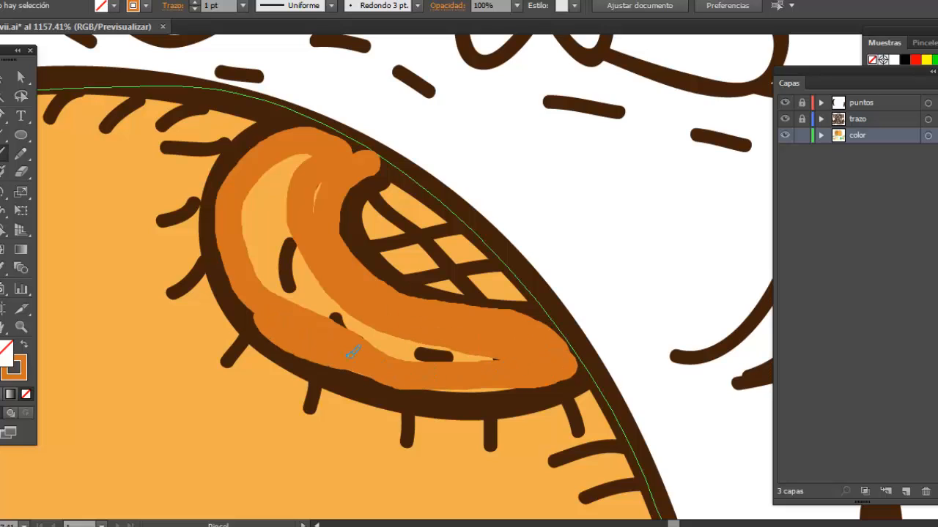
mouse_move(525, 373)
mouse_down()
mouse_move(343, 327)
mouse_move(446, 368)
mouse_move(359, 333)
mouse_move(292, 284)
mouse_move(309, 217)
mouse_up()
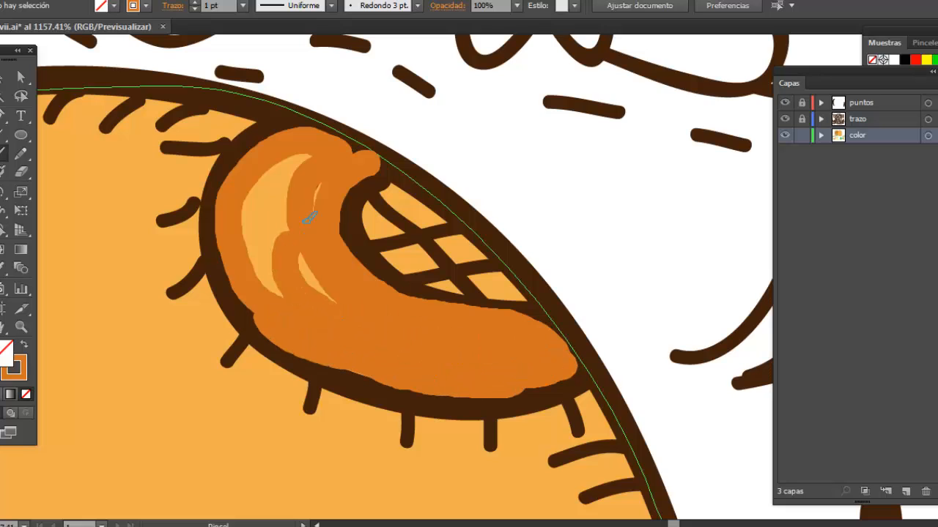
mouse_move(333, 307)
mouse_down()
mouse_move(282, 214)
mouse_move(303, 157)
mouse_move(285, 283)
mouse_up()
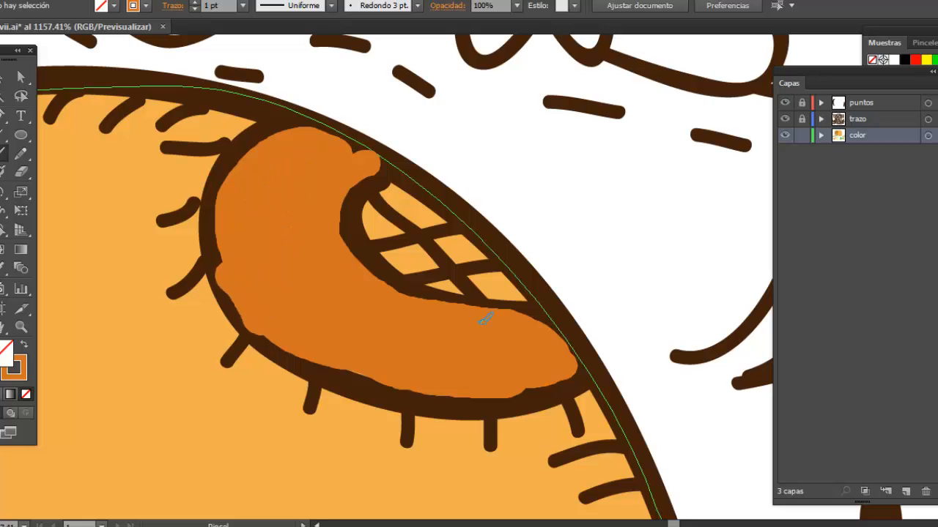
drag(479, 322, 500, 322)
key(z)
alt+click(521, 299)
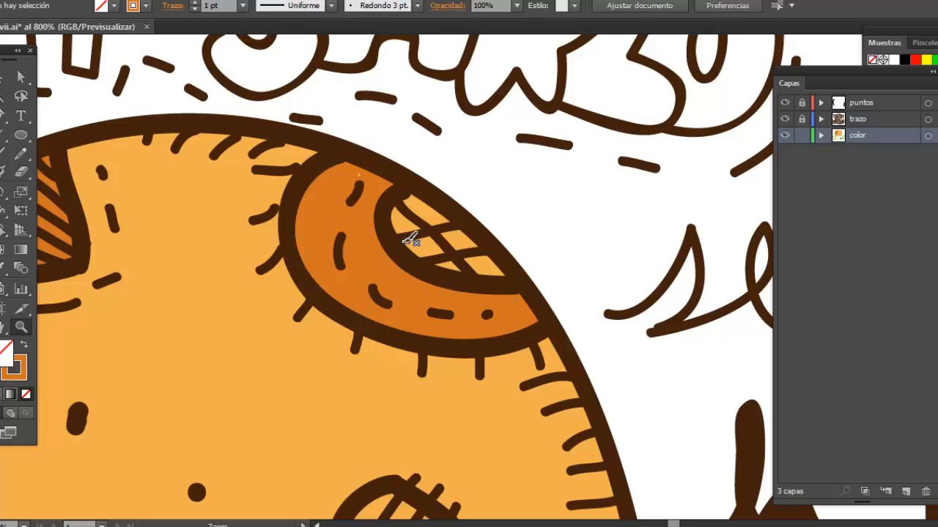
key(b)
- Draw a curved shadow around the underside of the dark orange character's left tooth with the Pen tool and fill it with the eye shadow's brown
scroll(466, 283, down, 4)
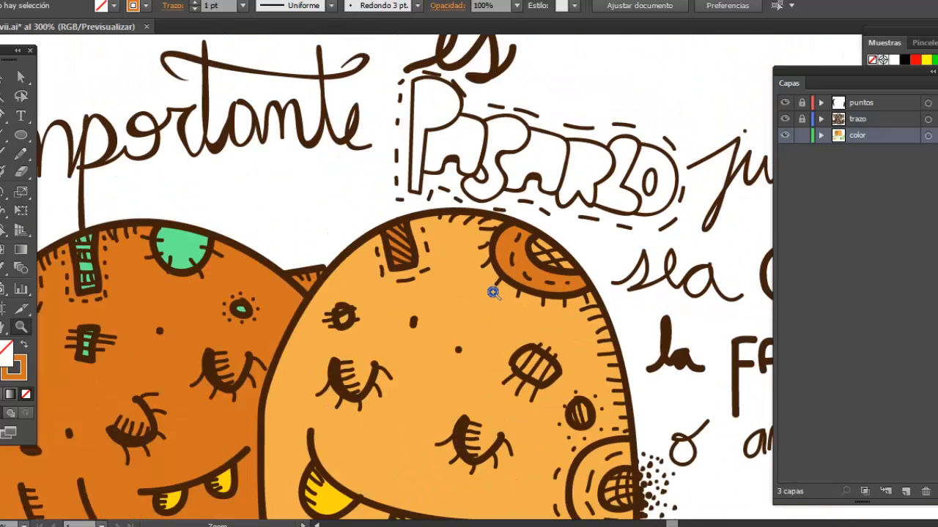
scroll(560, 282, down, 2)
scroll(436, 290, down, 2)
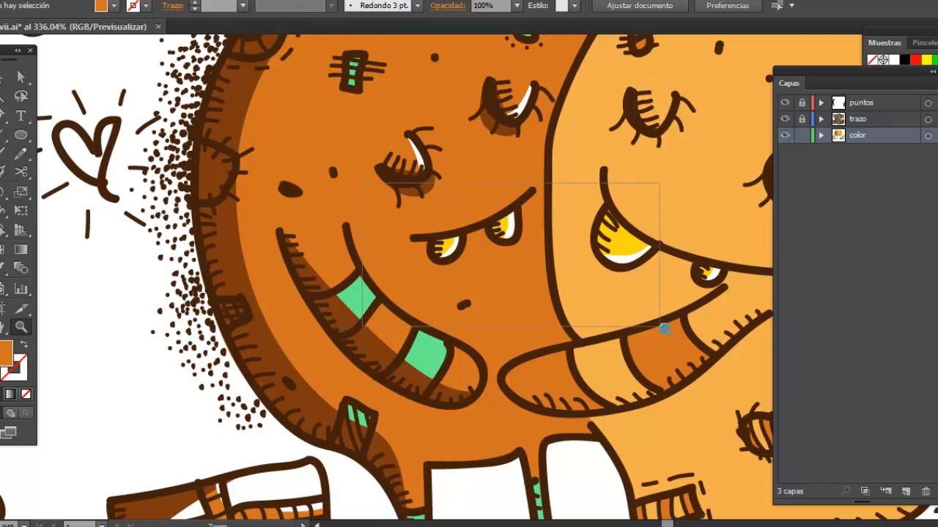
drag(664, 329, 664, 329)
click(215, 228)
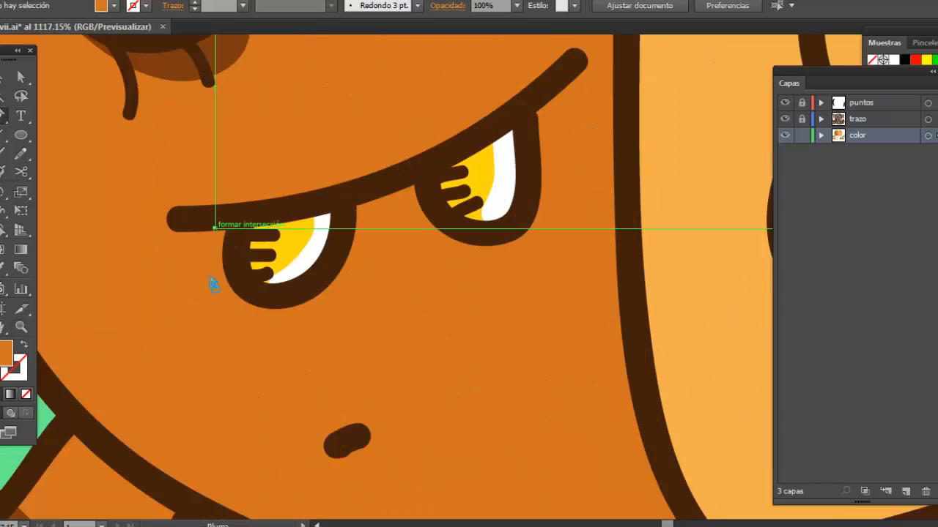
drag(253, 328, 323, 344)
drag(347, 258, 228, 259)
click(234, 222)
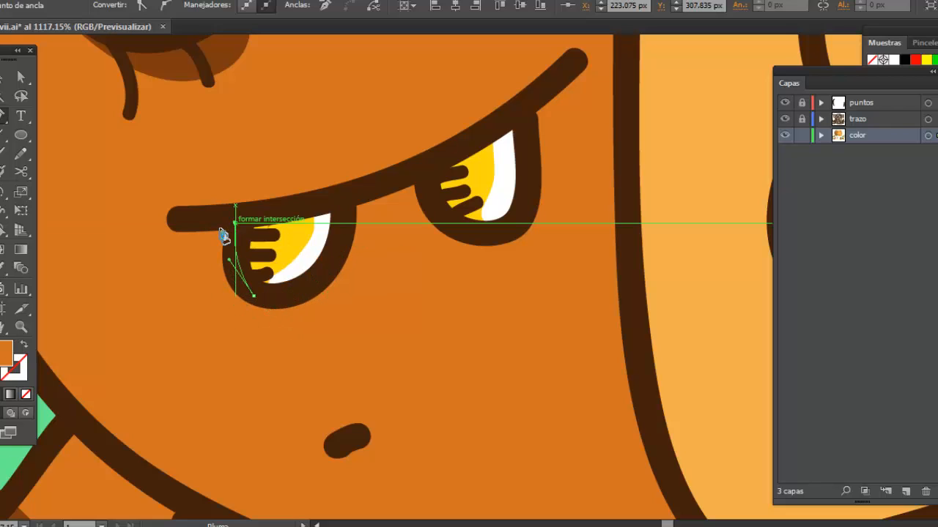
click(215, 229)
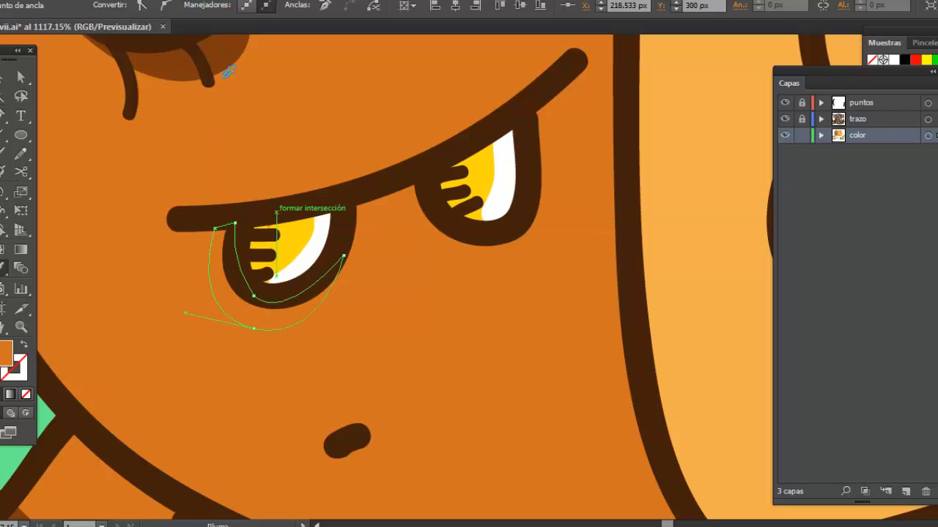
key(i)
click(195, 67)
key(p)
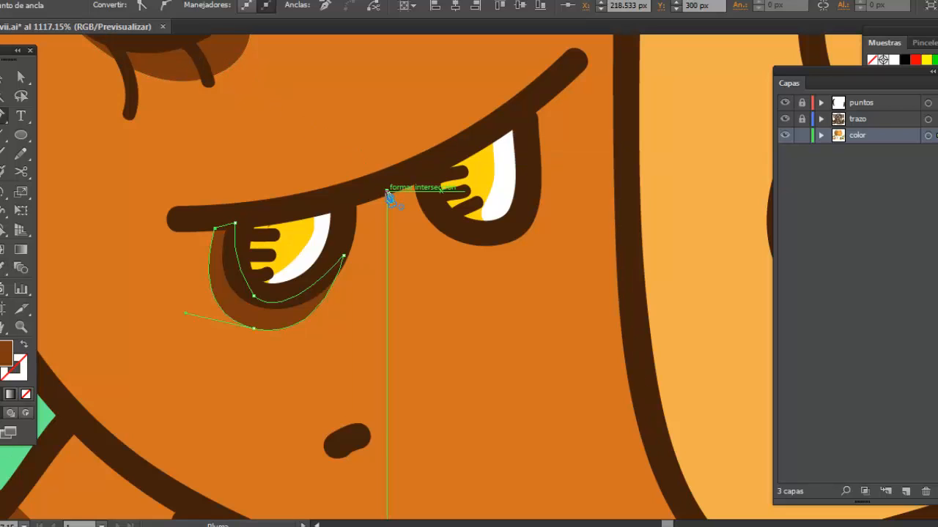
- Draw a matching brown shadow around the underside of the dark orange character's right tooth with the Pen tool
click(386, 191)
drag(463, 274, 490, 274)
click(522, 211)
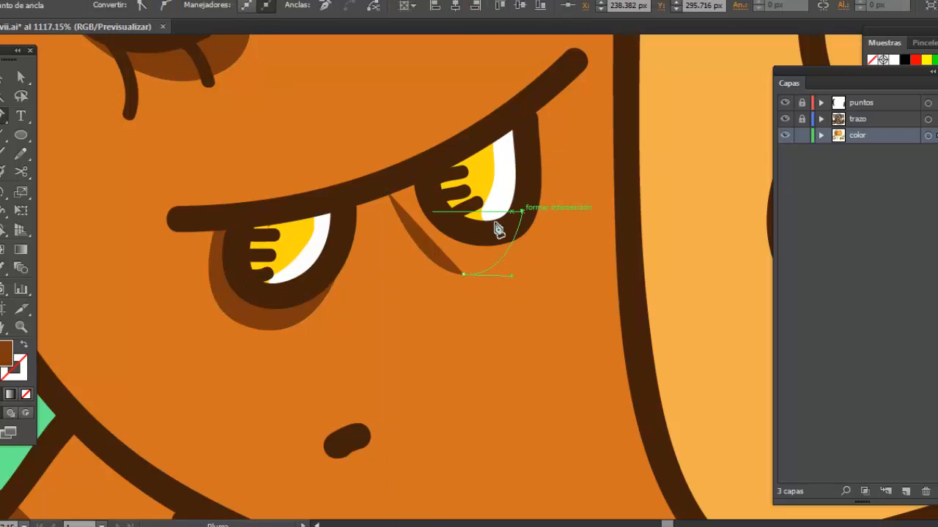
drag(462, 230, 438, 218)
mouse_move(386, 192)
mouse_down()
mouse_move(391, 205)
mouse_move(393, 194)
mouse_up()
key(z)
alt+click(505, 269)
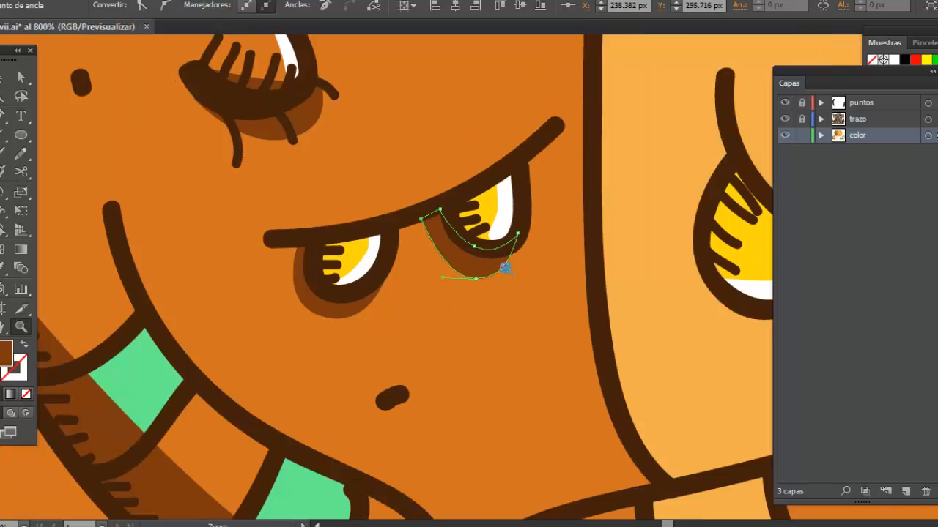
alt+click(504, 269)
alt+click(551, 268)
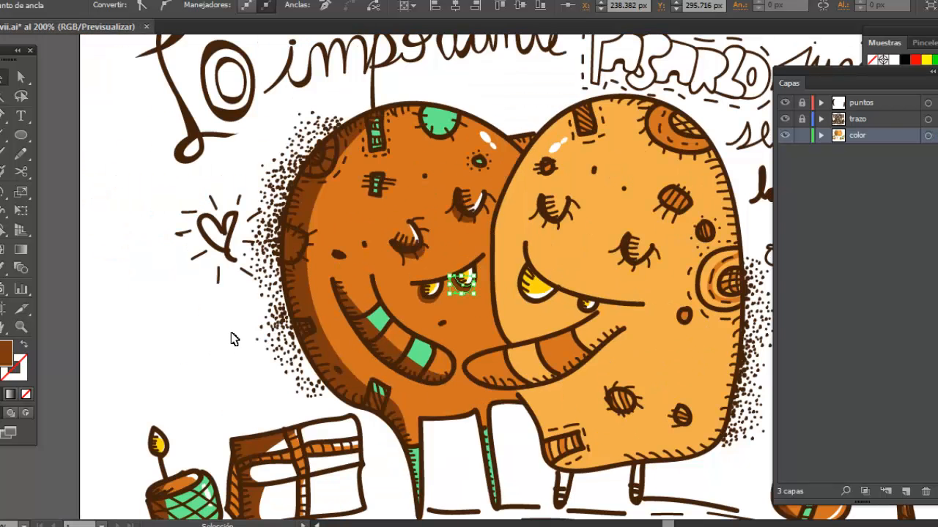
alt+click(599, 271)
- Show the dark fondo layer and expand all artwork on the puntos and trazo layers into filled shapes
scroll(513, 304, down, 2)
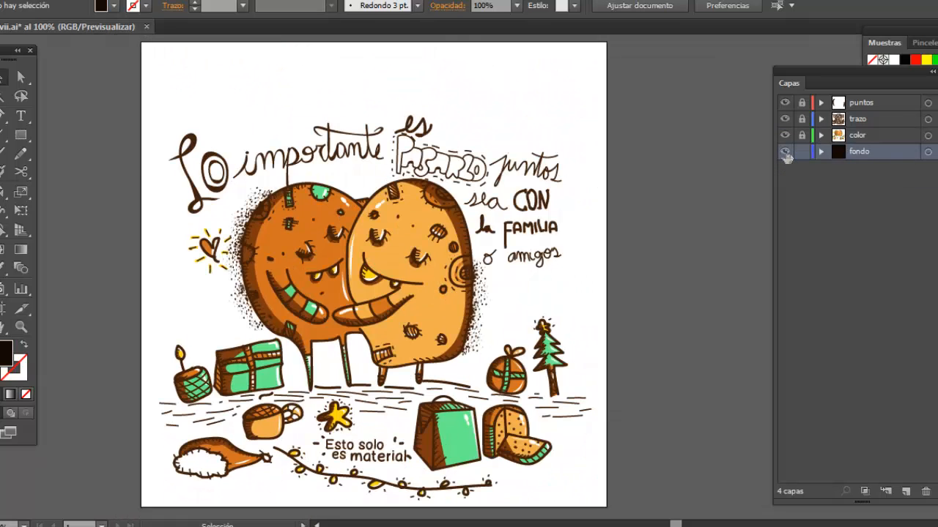
click(785, 151)
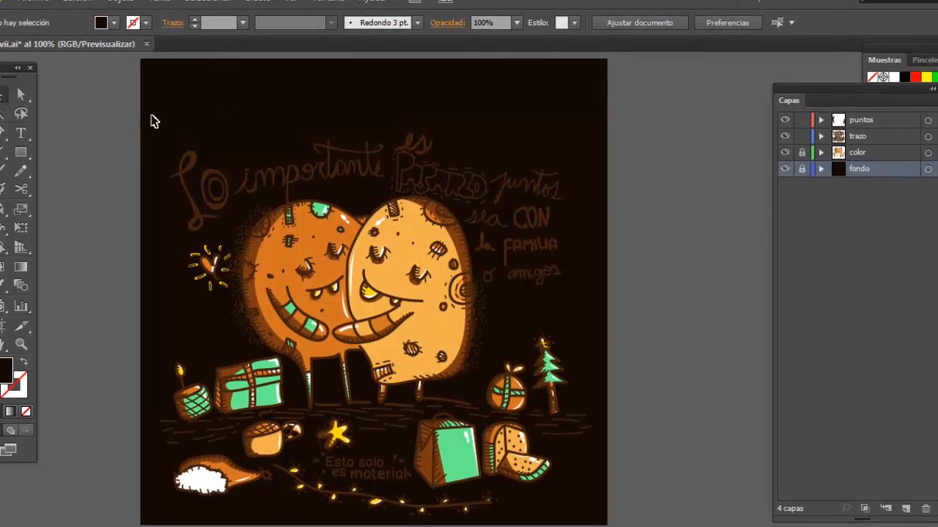
drag(156, 133, 613, 510)
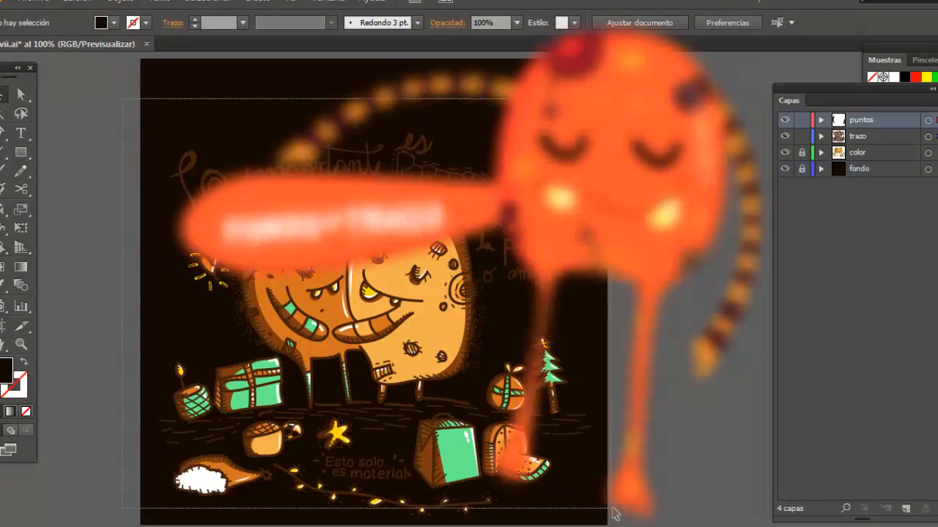
click(119, 2)
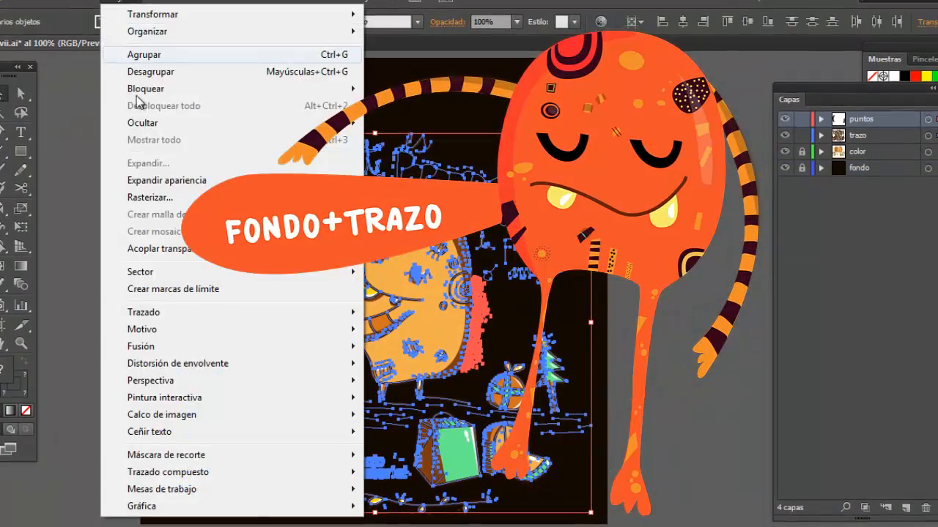
click(166, 188)
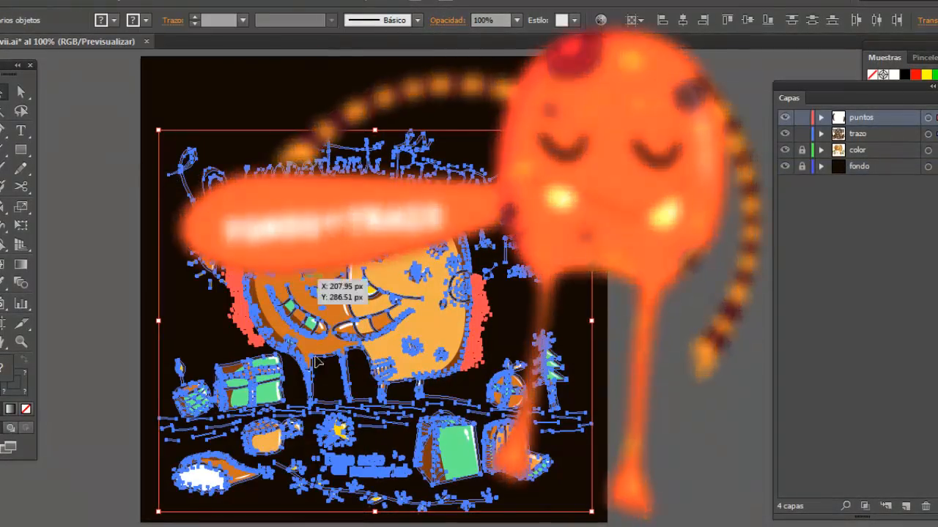
click(120, 3)
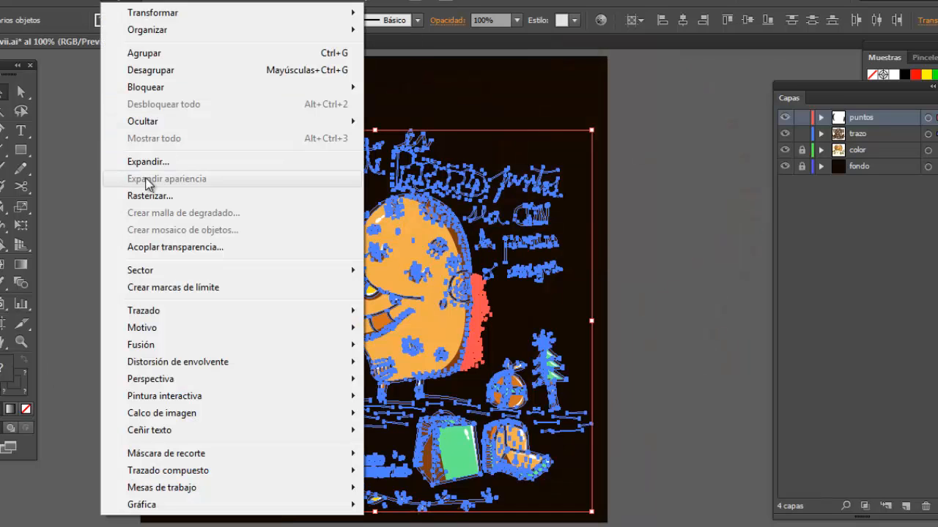
click(146, 162)
click(486, 359)
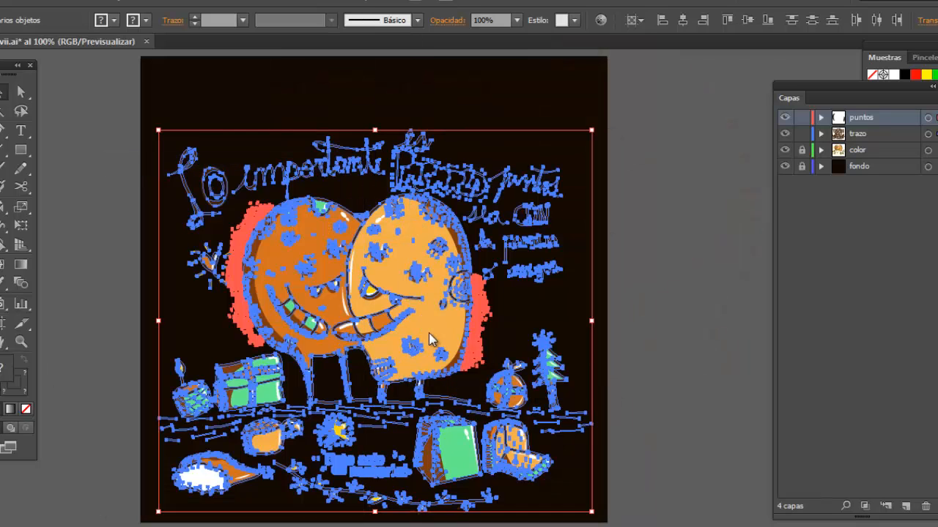
- Try recoloring all the outlines, lettering and dots with the medium brown 8E4A18
double_click(4, 372)
text(8E4A18)
click(654, 179)
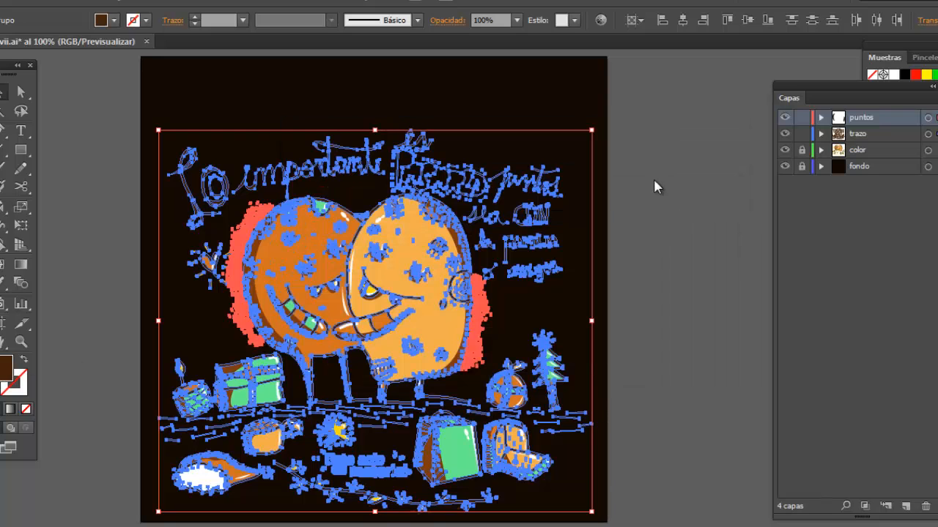
click(657, 185)
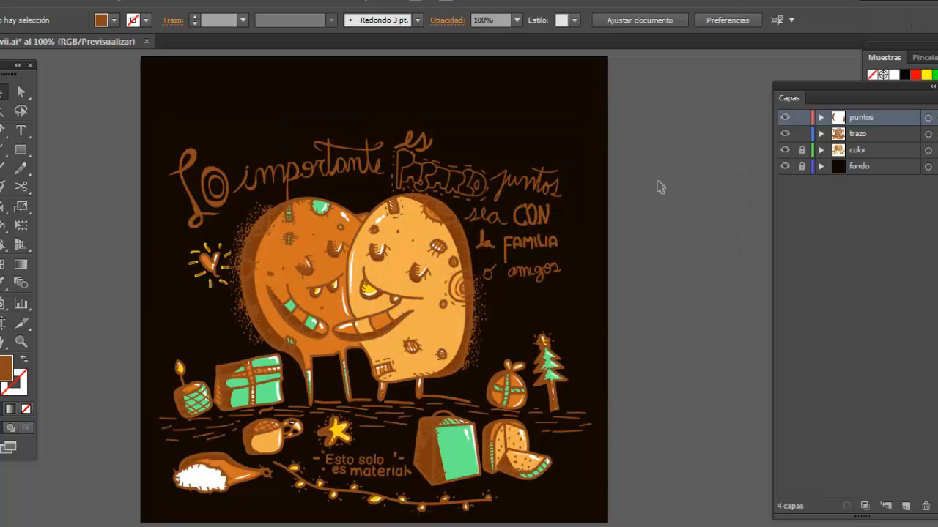
scroll(657, 188, down, 1)
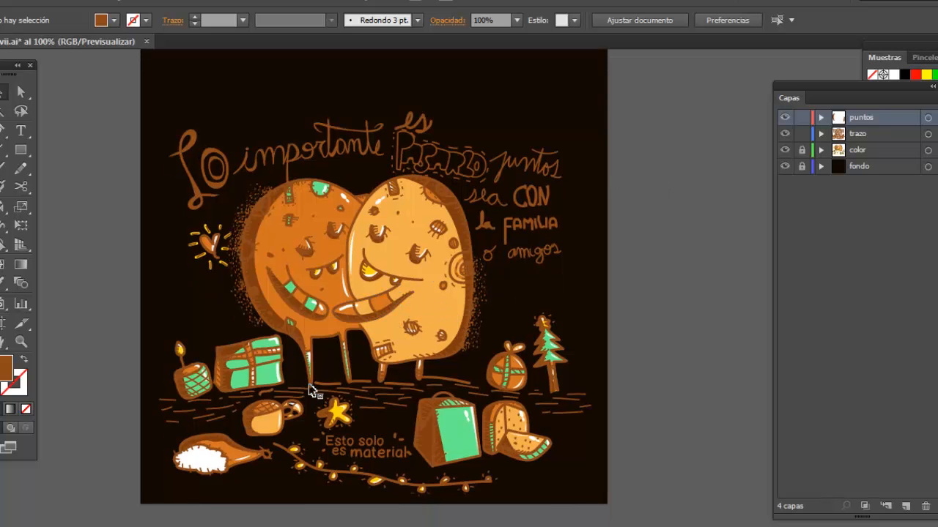
- Try recoloring all the outlines, lettering and dots with a light peach tone
key(ctrl+a)
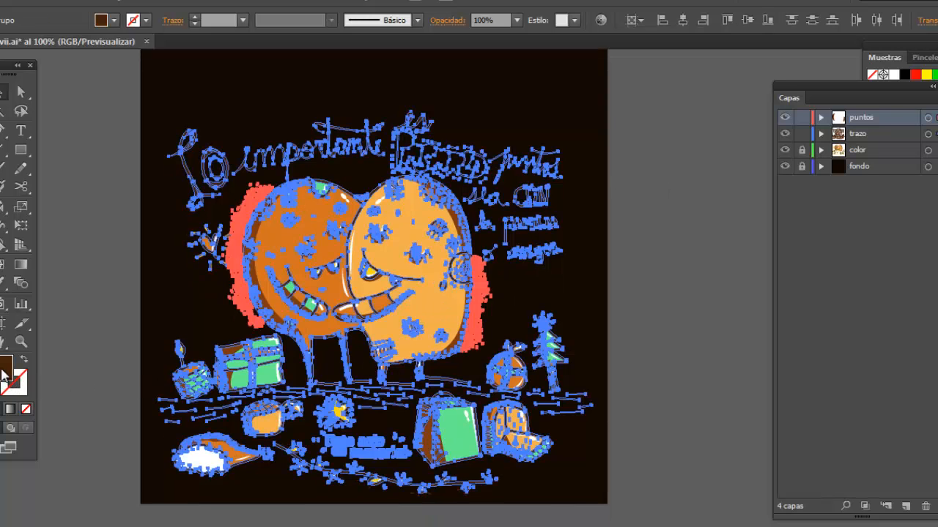
double_click(6, 366)
click(382, 193)
click(657, 181)
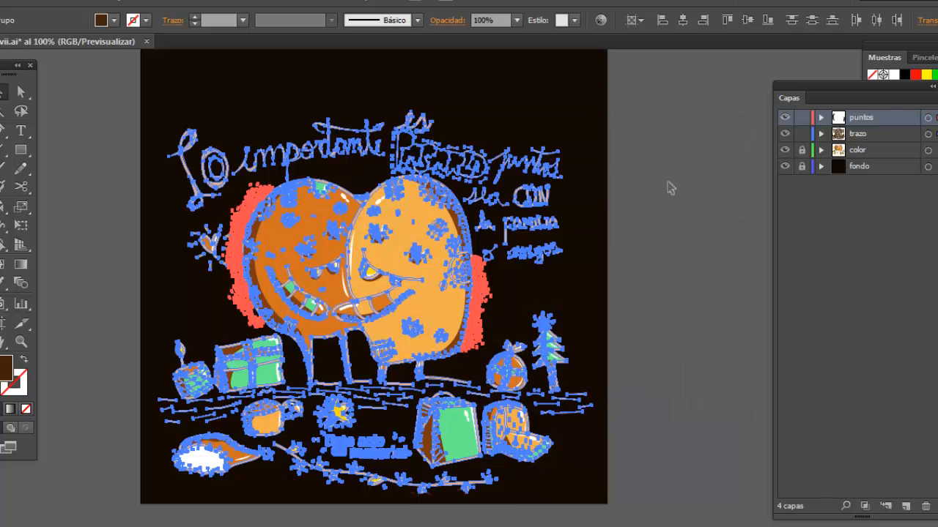
click(669, 187)
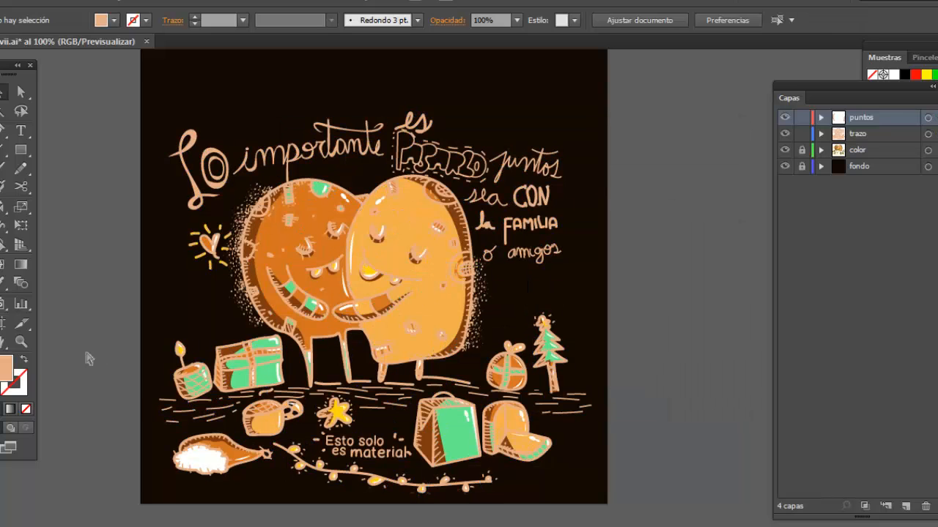
- Recolor all the outlines, lettering and dots with a dark brown slightly lighter than their original colour
key(ctrl+a)
double_click(5, 366)
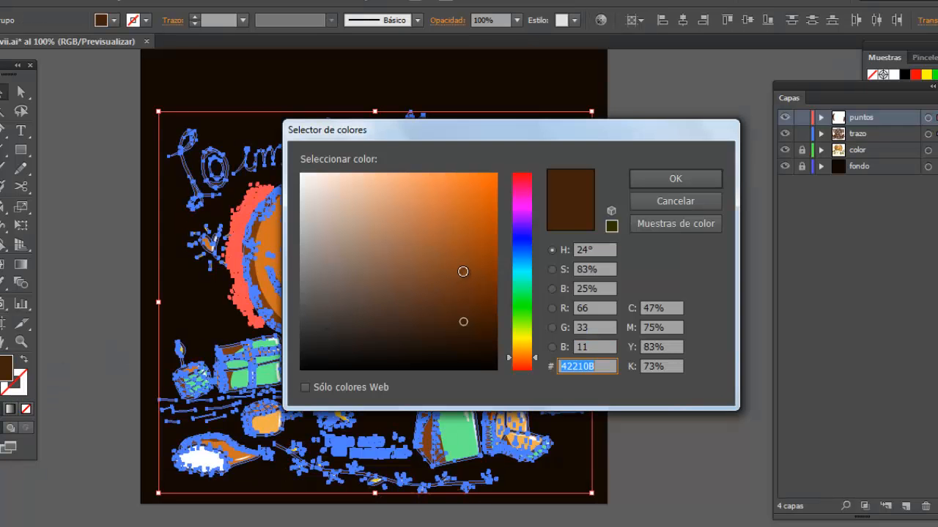
click(451, 301)
click(666, 184)
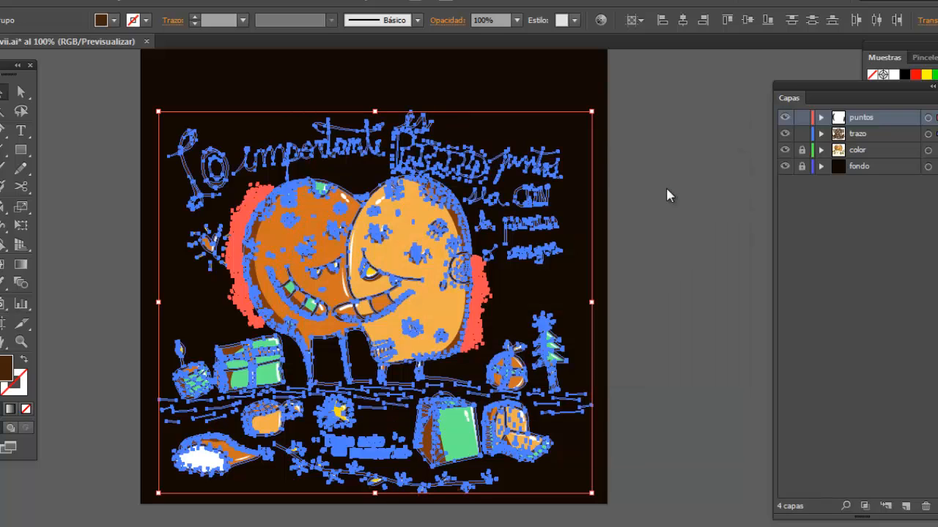
click(669, 195)
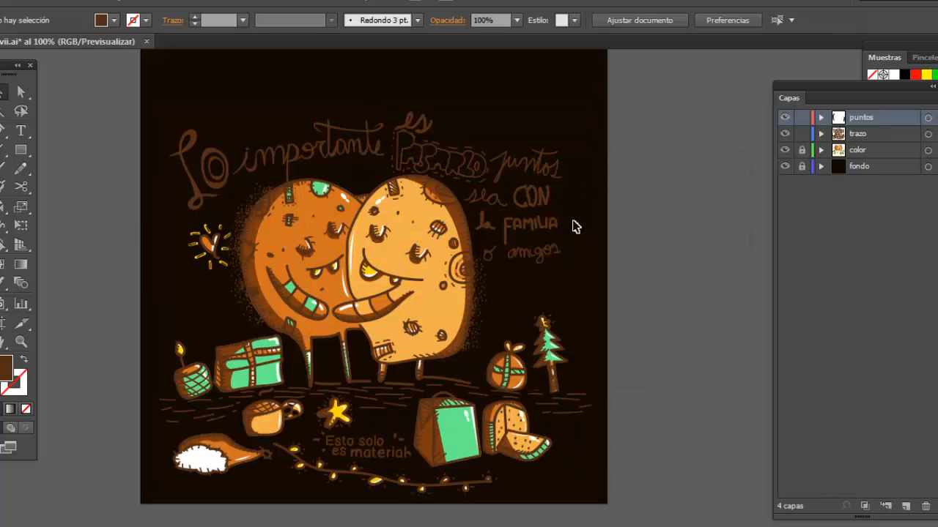
- Select all the words of the main lettering, from "Lo importante es PASARLO juntos" down to "sea CON la FAMILIA o amigos"
drag(162, 108, 228, 212)
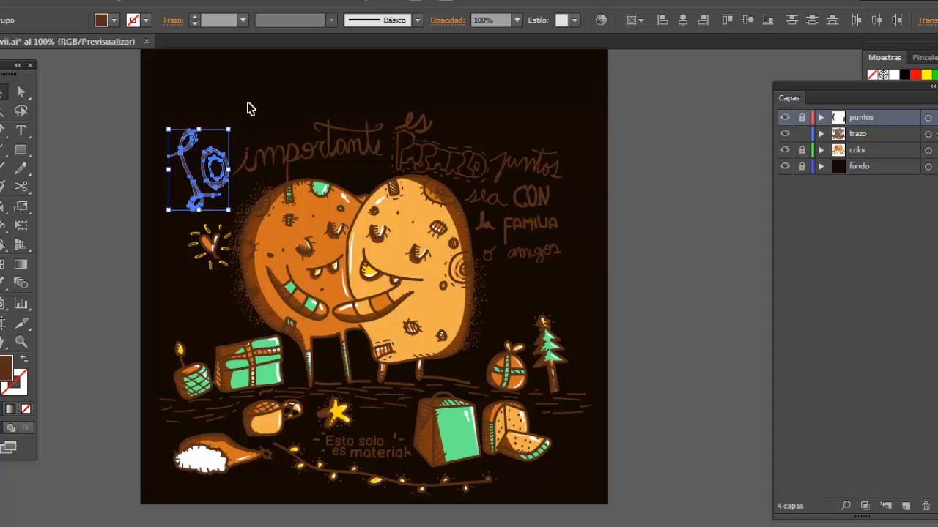
drag(244, 102, 364, 159)
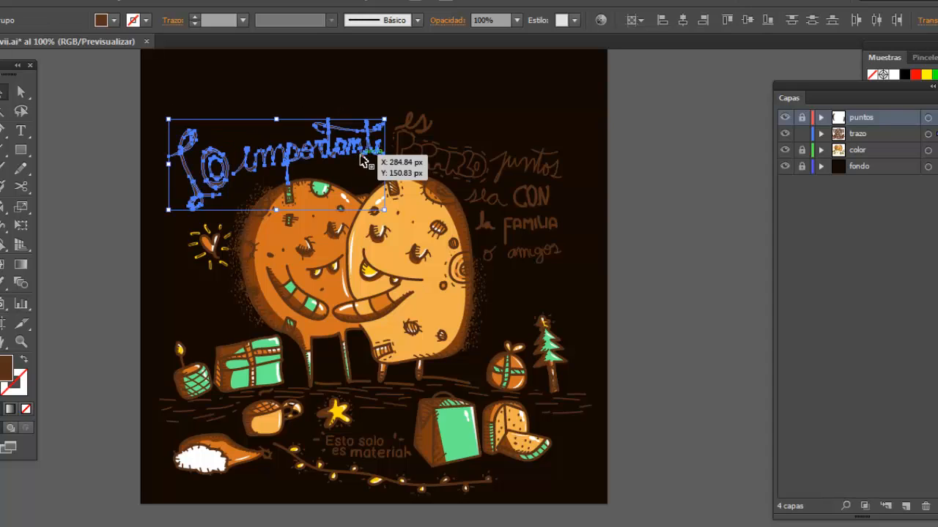
shift+click(423, 159)
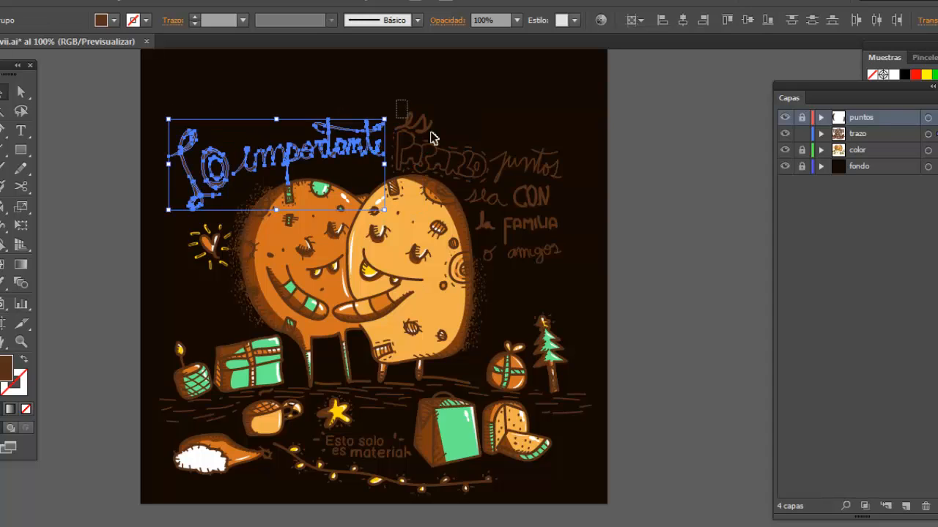
drag(485, 161, 486, 160)
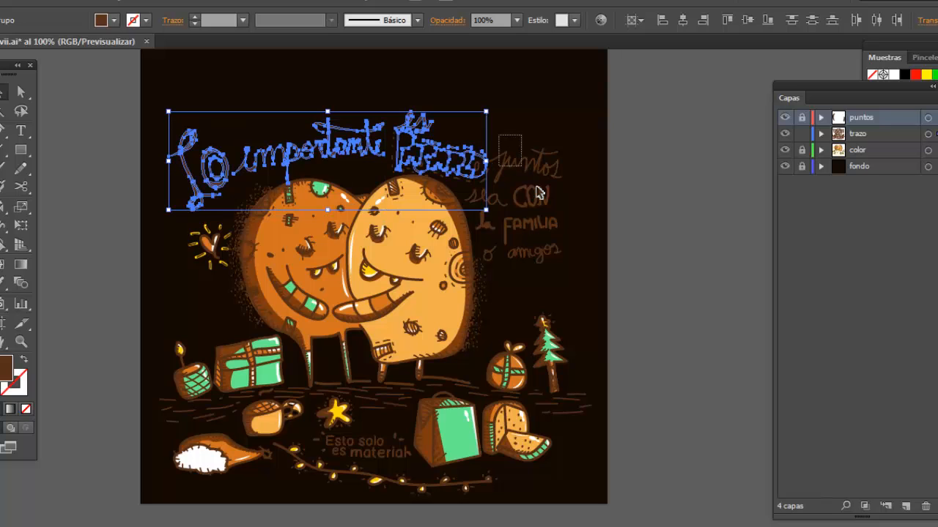
drag(537, 192, 569, 253)
key(z)
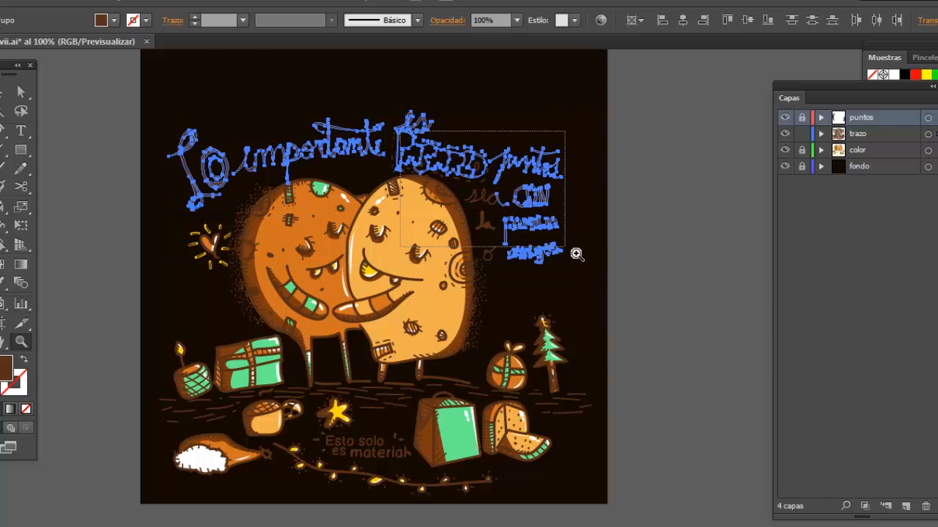
drag(464, 132, 586, 271)
key(v)
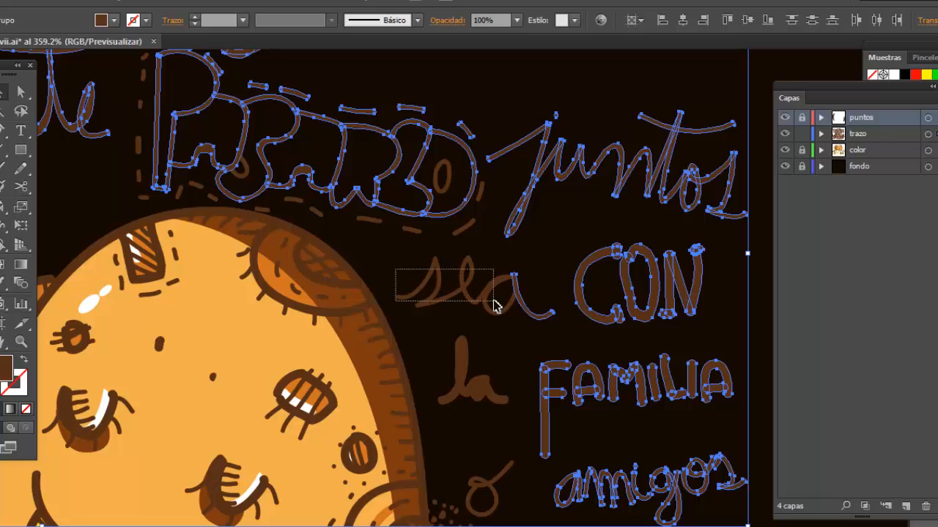
drag(493, 306, 487, 332)
drag(473, 461, 507, 496)
shift+click(480, 186)
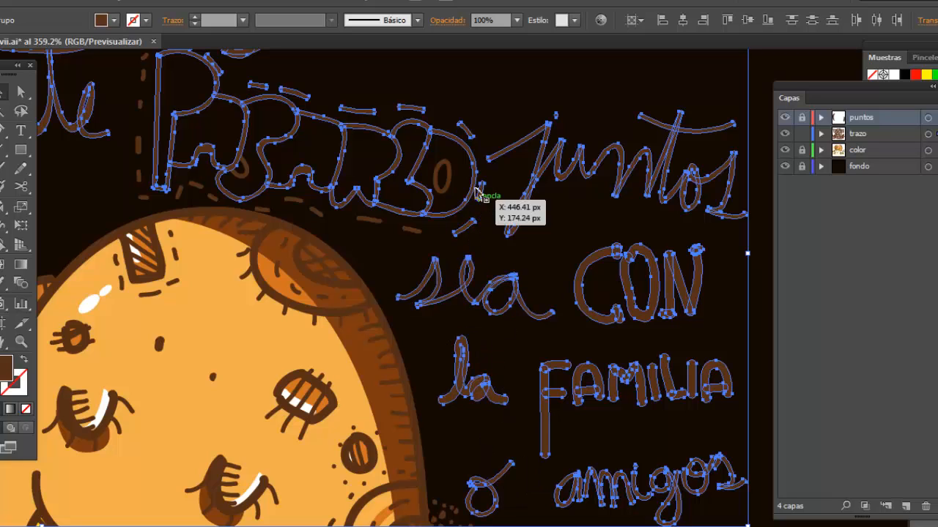
shift+click(448, 177)
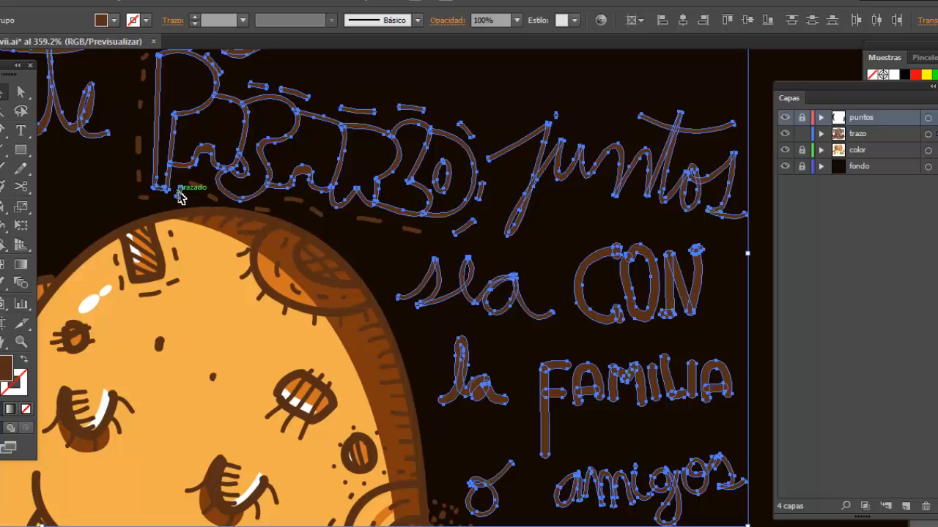
- Add the remaining dashes around the word "PASARLO" to the lettering selection
shift+click(211, 196)
shift+click(267, 210)
shift+click(299, 201)
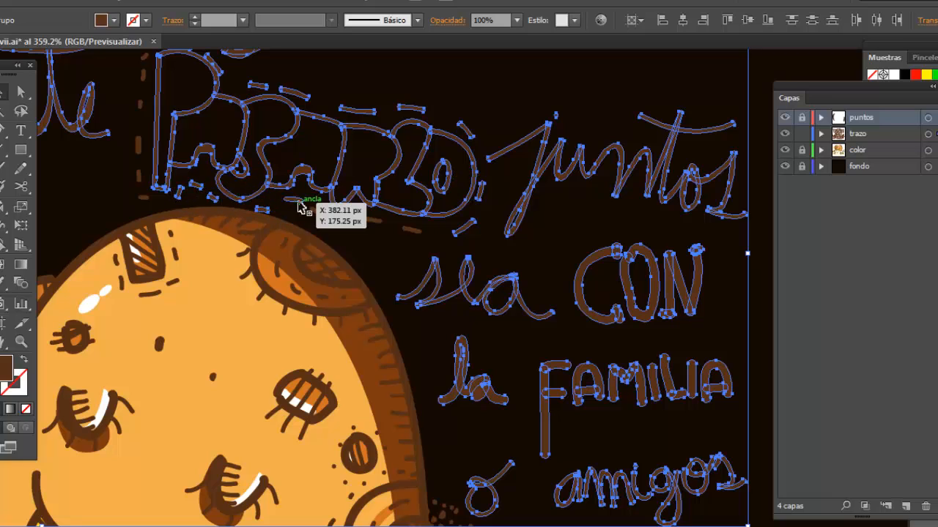
shift+click(315, 212)
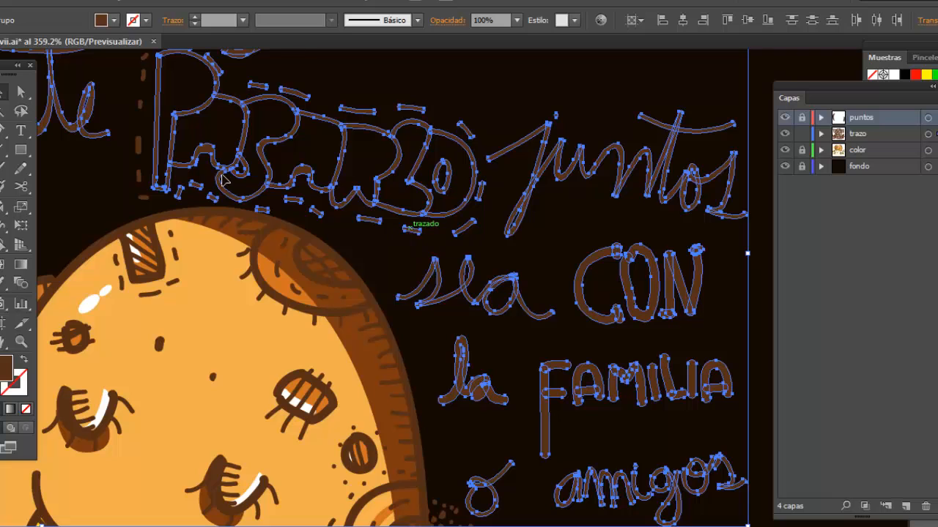
scroll(170, 183, up, 2)
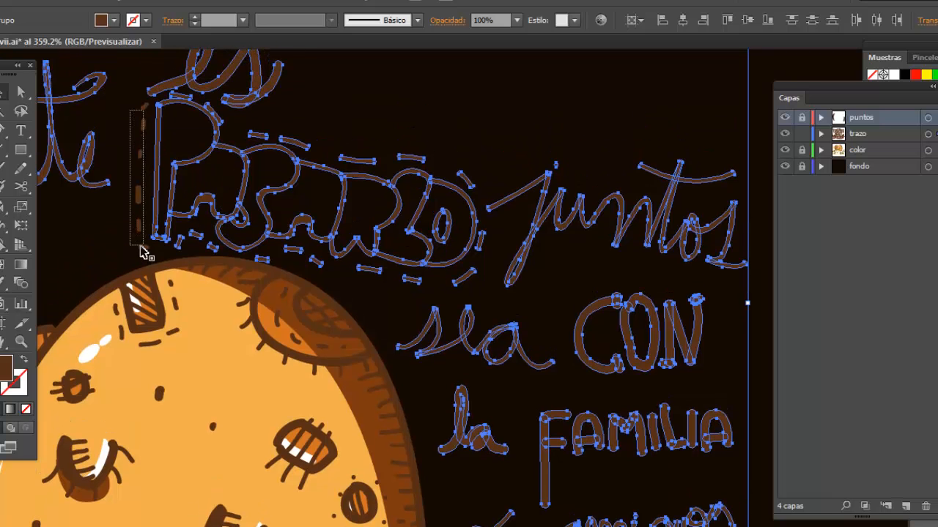
- Recolor the selected main lettering with the light orange of the right-hand character's body and group it
key(z)
alt+click(458, 284)
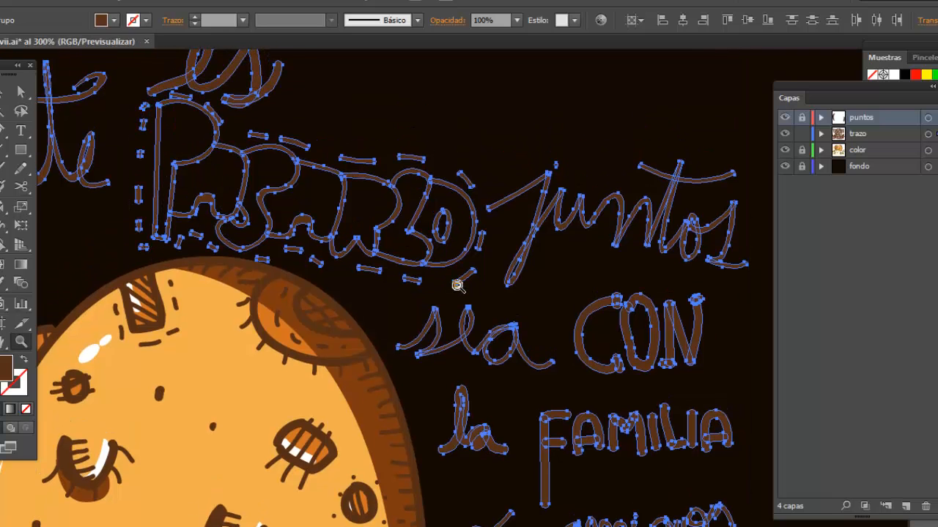
alt+click(458, 284)
alt+click(458, 285)
alt+click(467, 286)
scroll(499, 240, down, 4)
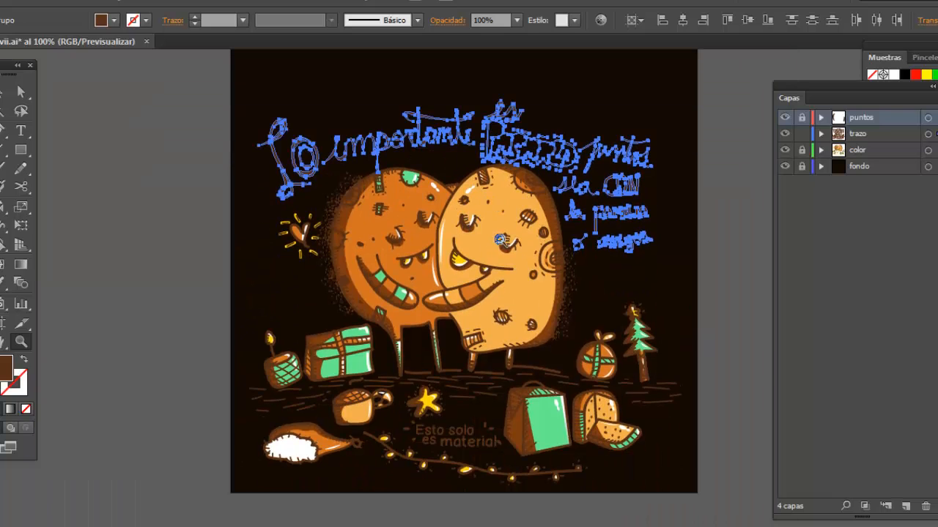
click(527, 293)
key(v)
right_click(561, 155)
click(638, 231)
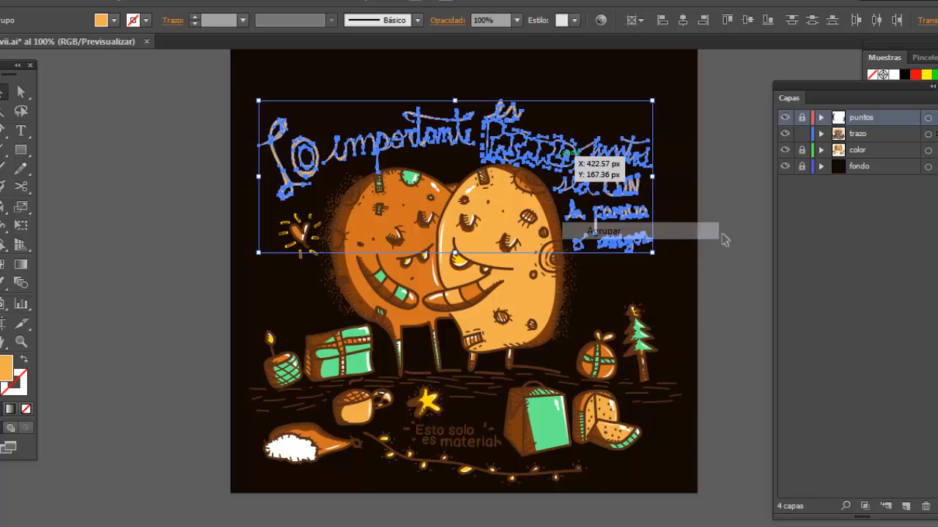
click(698, 207)
- Recolor the "Esto solo es material" lettering and the small dashes around it with the bag's green
scroll(681, 233, up, 2)
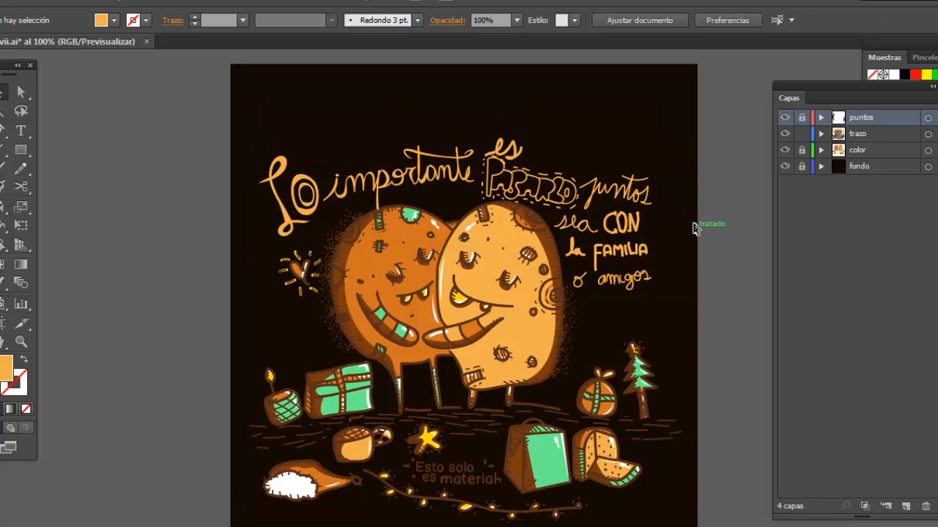
scroll(690, 296, down, 1)
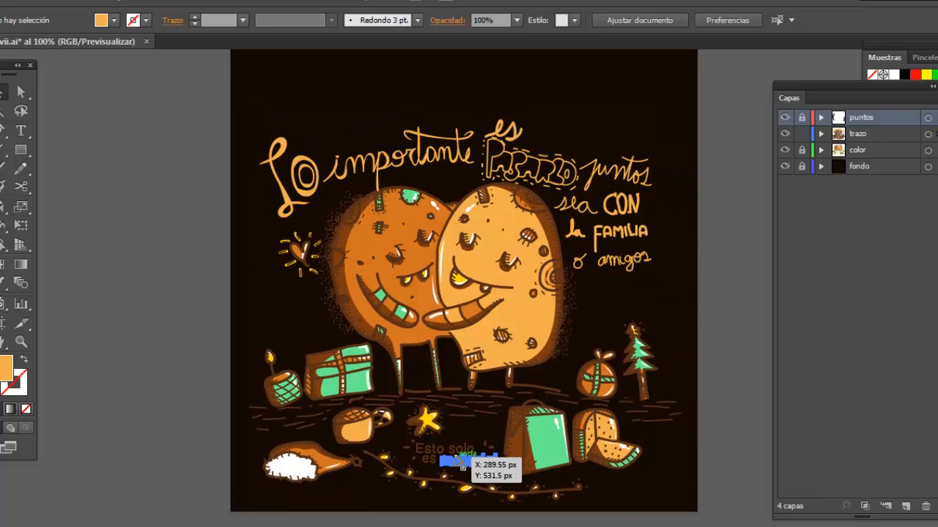
click(413, 448)
key(ctrl+space)
drag(340, 412, 606, 485)
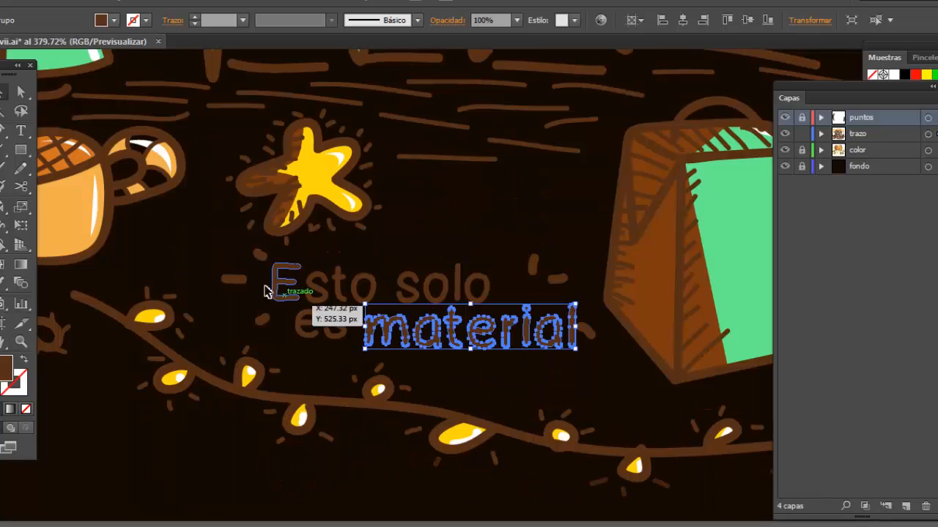
drag(370, 328, 584, 343)
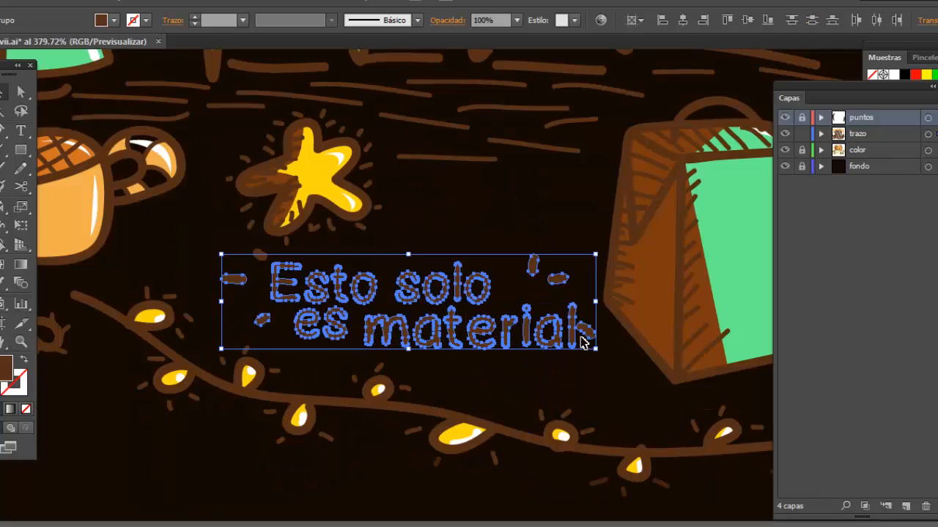
shift+click(262, 260)
key(i)
click(721, 244)
- Group the "Esto solo es material" lettering with its surrounding dashes and deselect it
key(v)
key(ctrl+space)
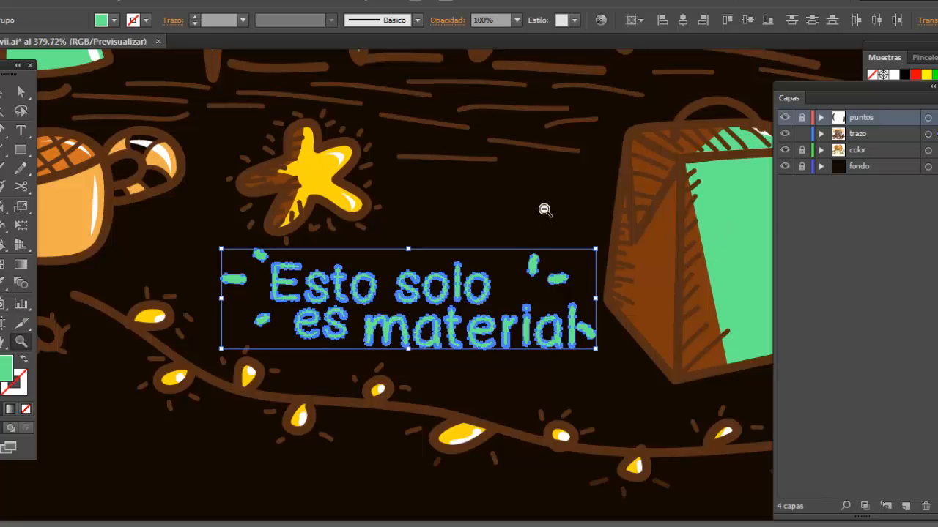
alt+click(567, 210)
alt+click(567, 209)
alt+click(568, 211)
key(ctrl+0)
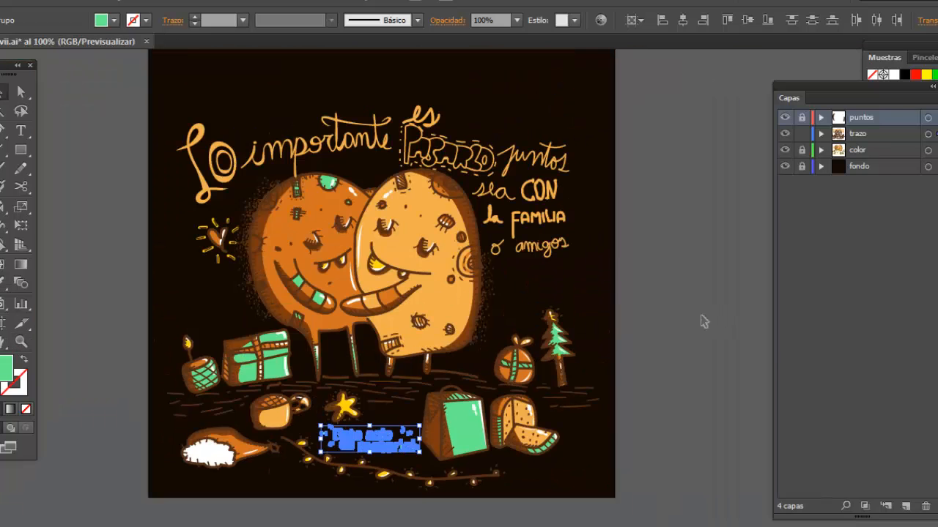
right_click(389, 371)
click(432, 440)
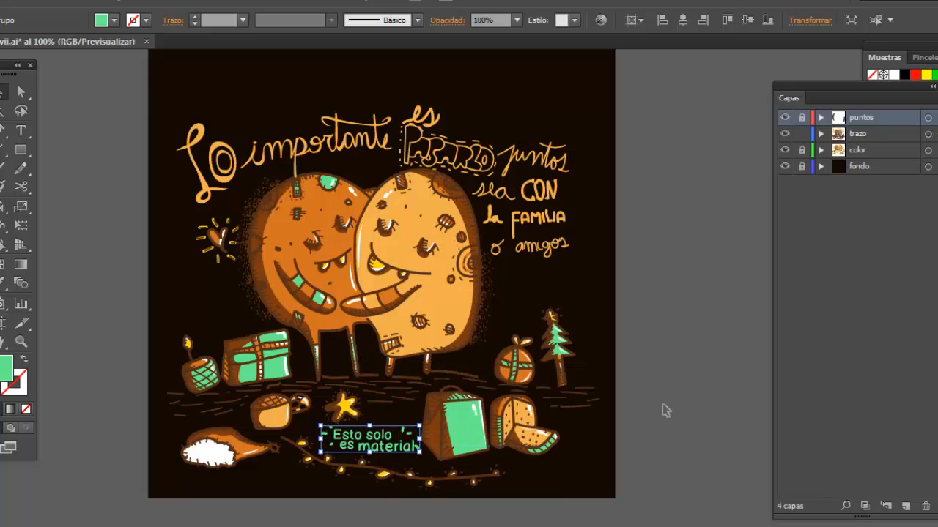
click(654, 403)
scroll(521, 308, up, 1)
click(361, 472)
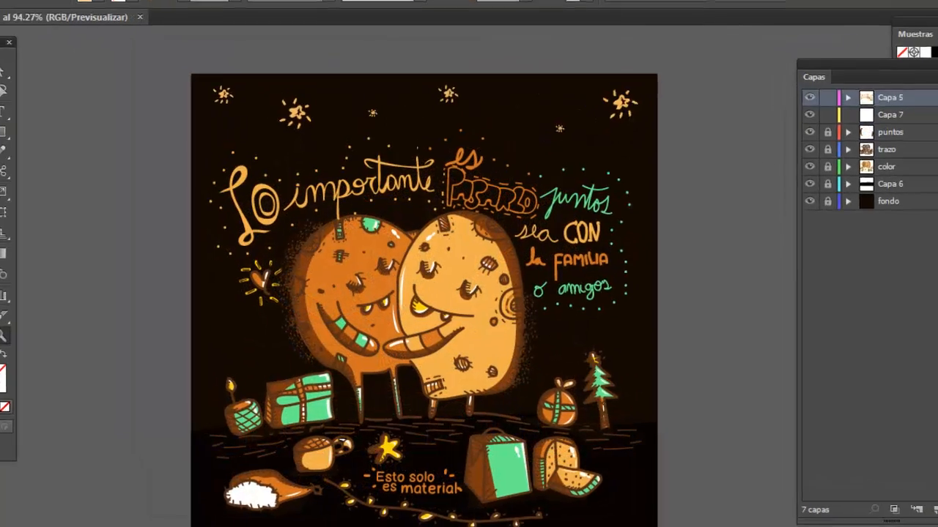
- Examine the illustration up close, covering the characters, the objects on the ground, the stars and the multicolored lettering
scroll(437, 264, down, 2)
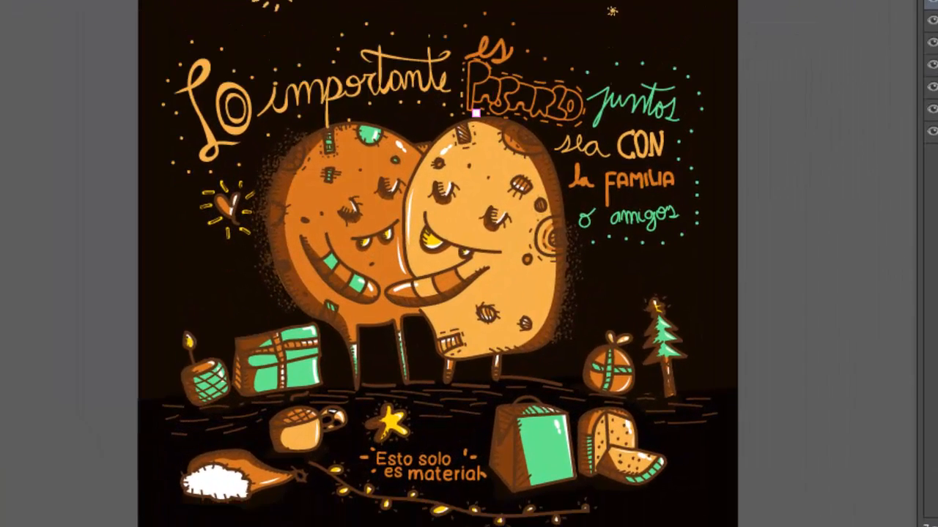
drag(201, 135, 777, 386)
scroll(459, 264, down, 5)
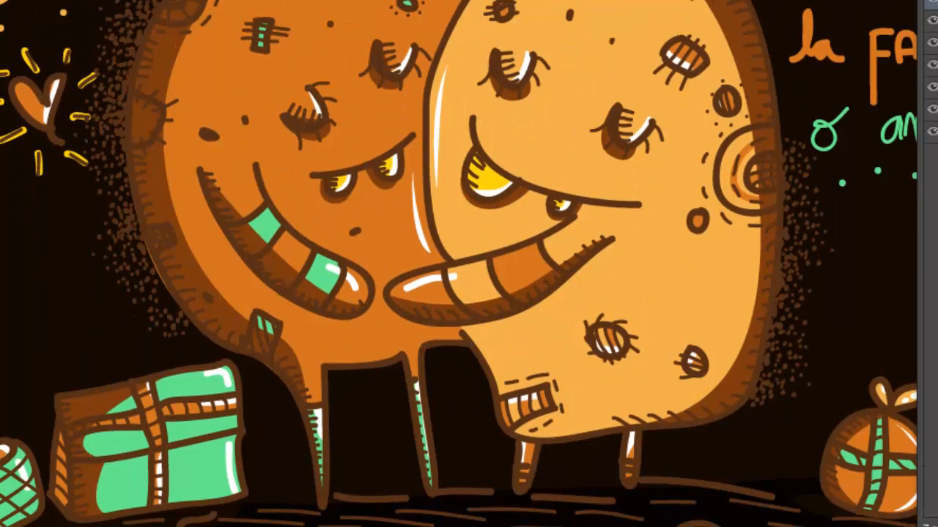
scroll(458, 263, down, 10)
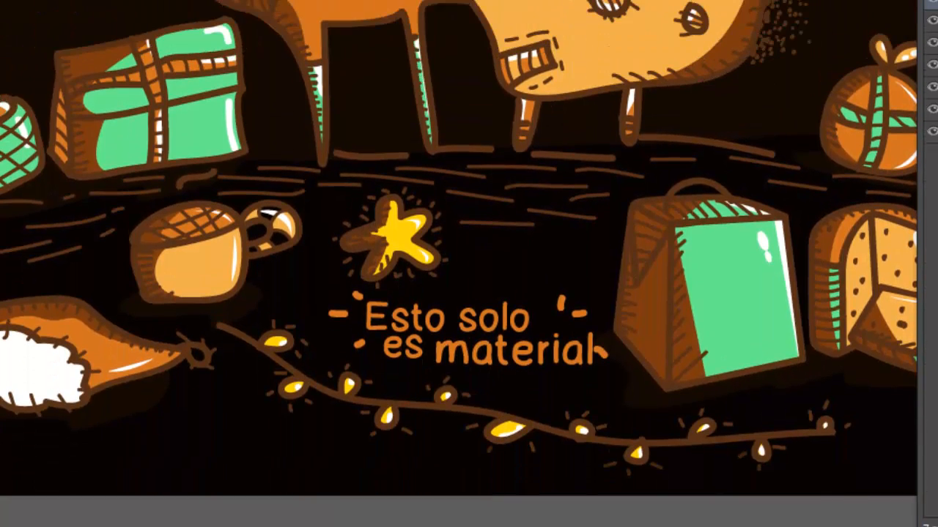
drag(513, 55, 434, 470)
drag(519, 5, 680, 381)
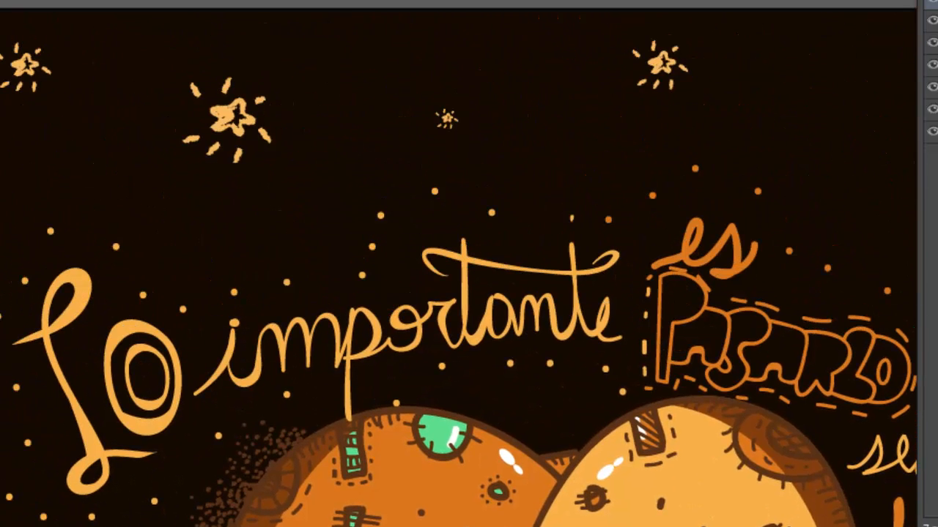
click(551, 312)
click(572, 216)
scroll(601, 315, up, 2)
scroll(610, 300, down, 3)
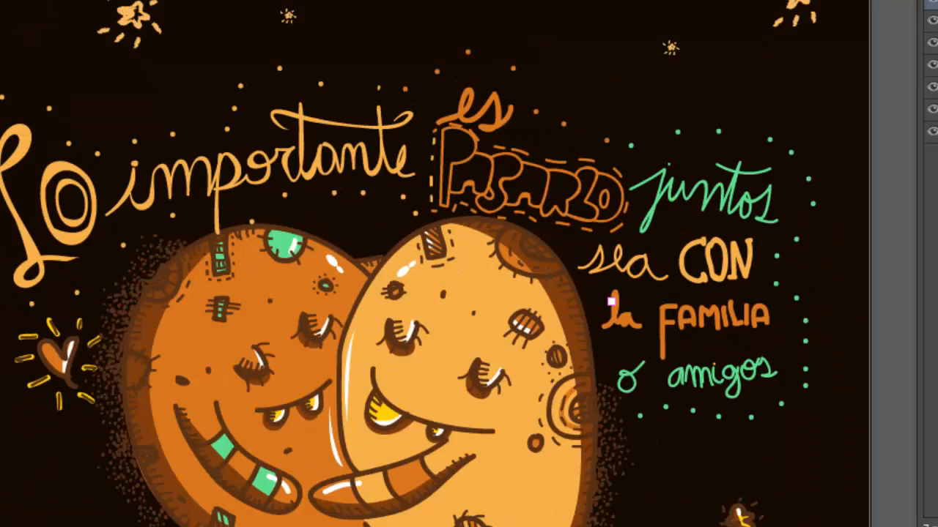
scroll(611, 303, down, 2)
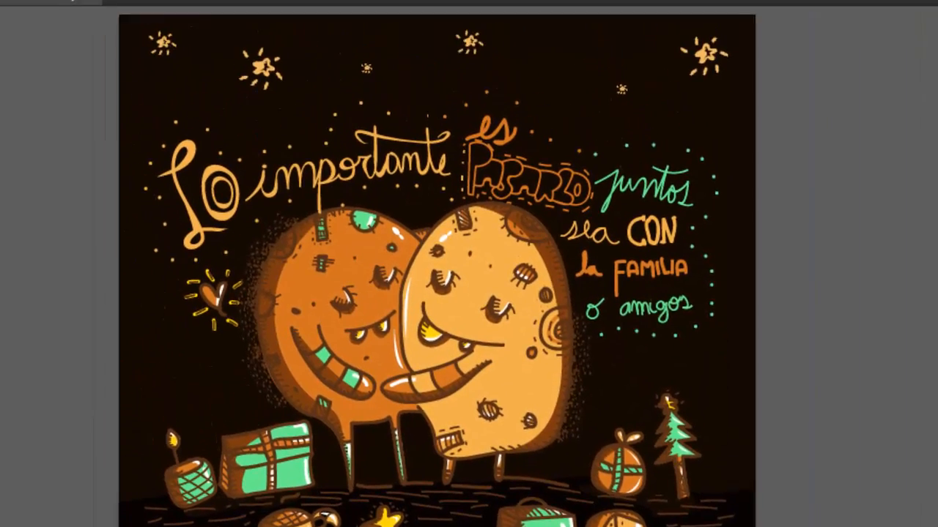